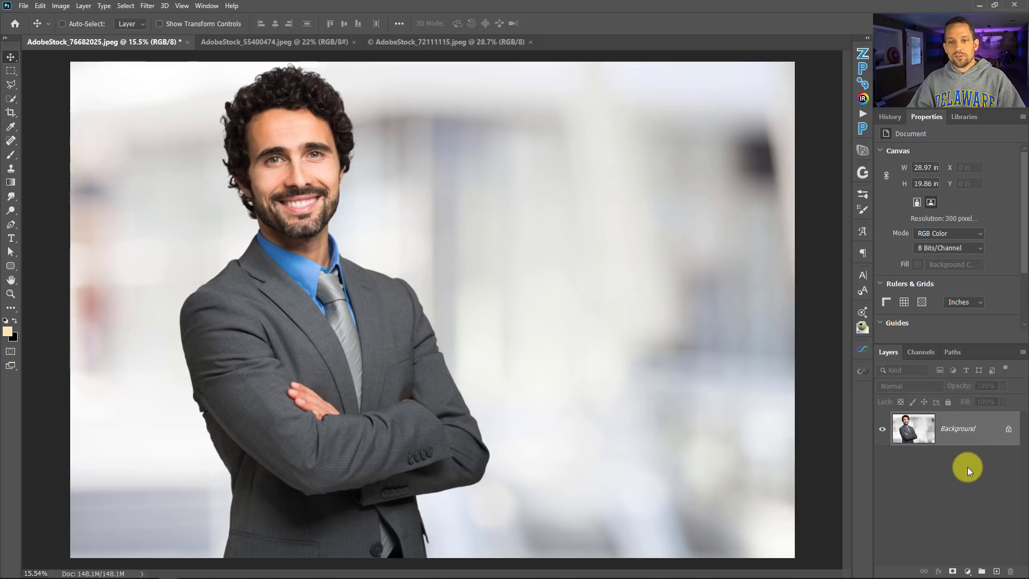
View the woman's portrait and the family photo, then return to the businessman portrait
{"action": "left_click", "coordinate": [278, 43]}
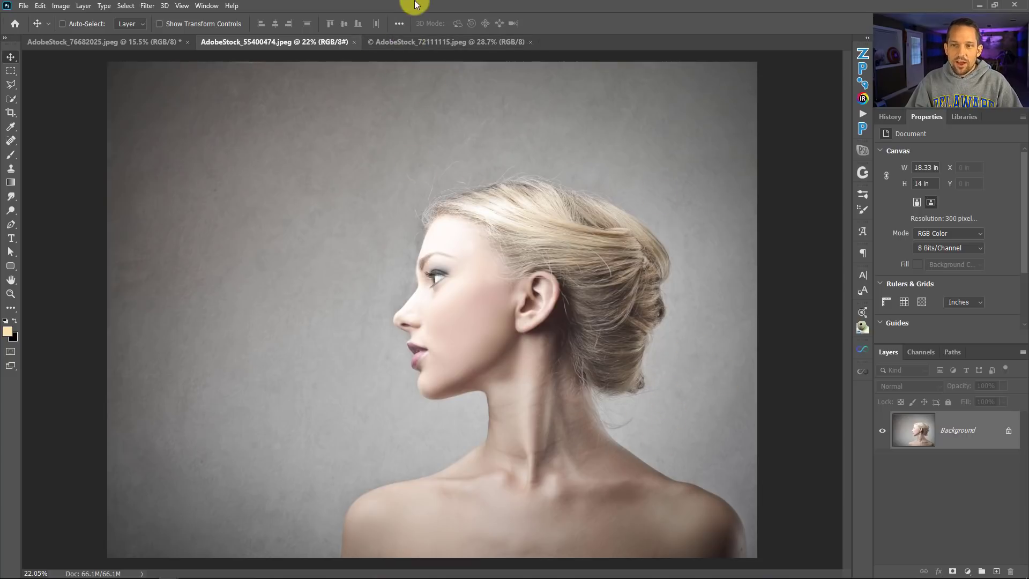
{"action": "left_click", "coordinate": [437, 41]}
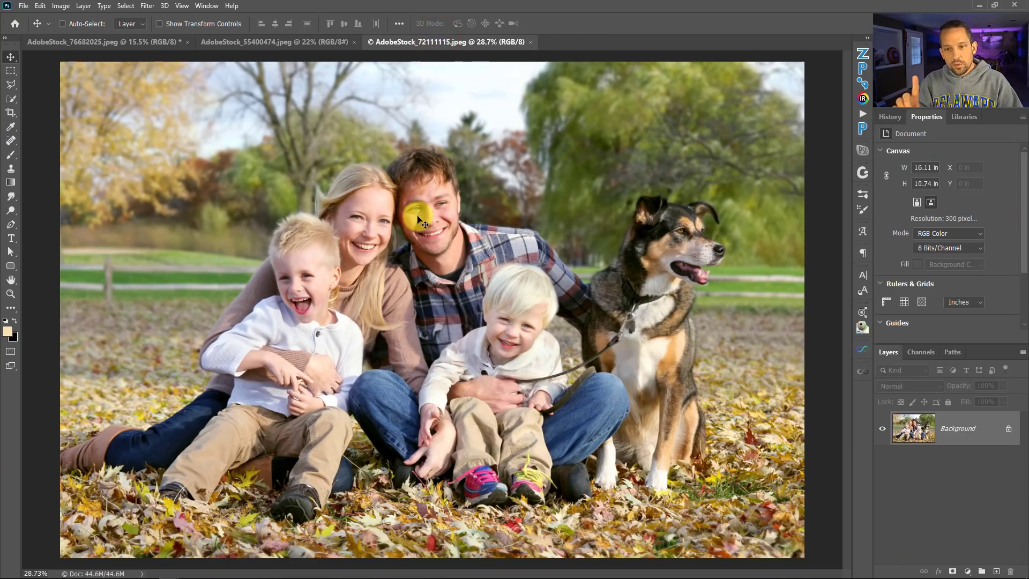
{"action": "left_click", "coordinate": [175, 47]}
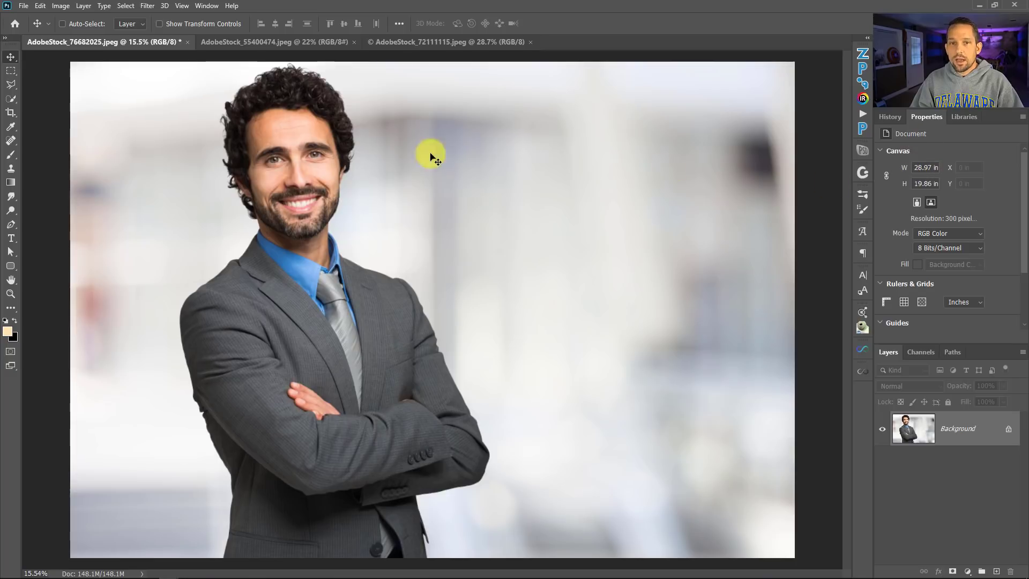
Hide and restore the Properties panel, then dock it with History and Libraries
{"action": "left_click", "coordinate": [207, 5]}
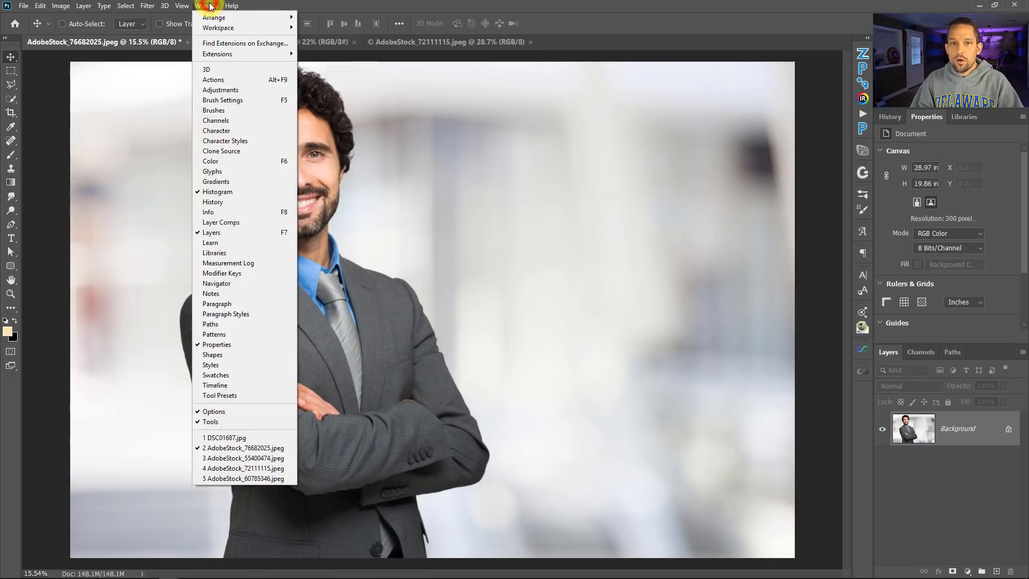
{"action": "left_click", "coordinate": [229, 344]}
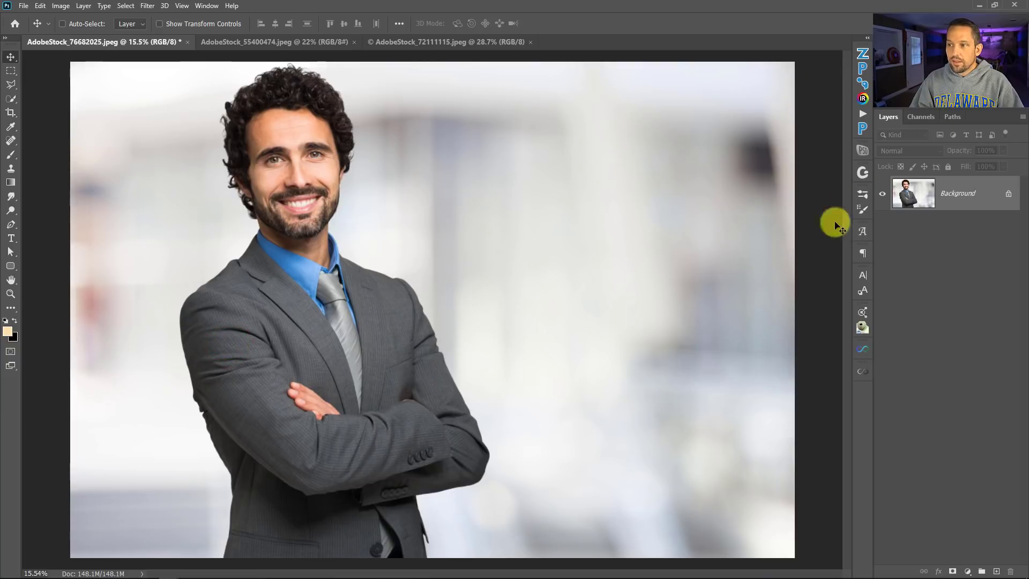
{"action": "left_click", "coordinate": [207, 5]}
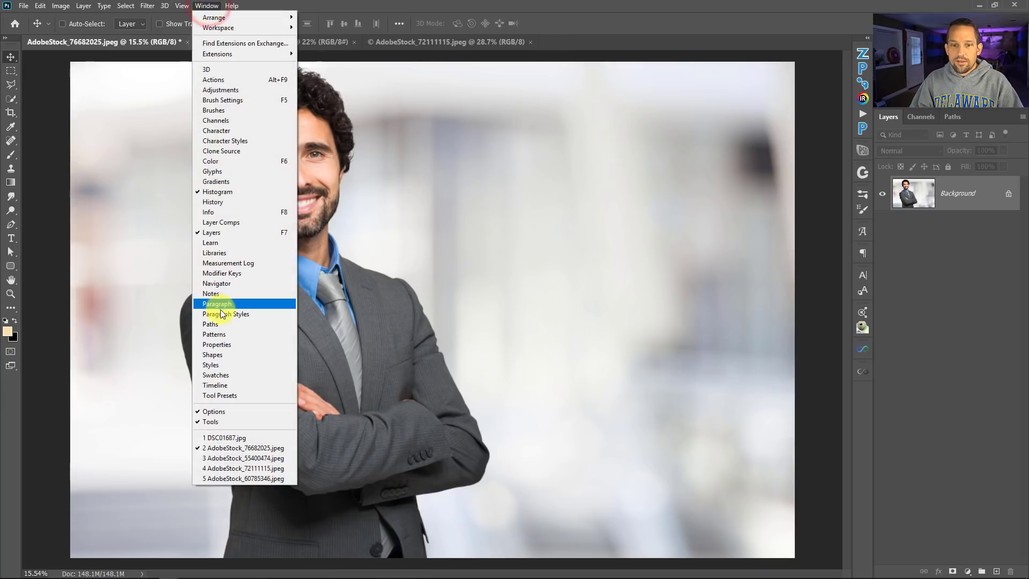
{"action": "left_click", "coordinate": [217, 345]}
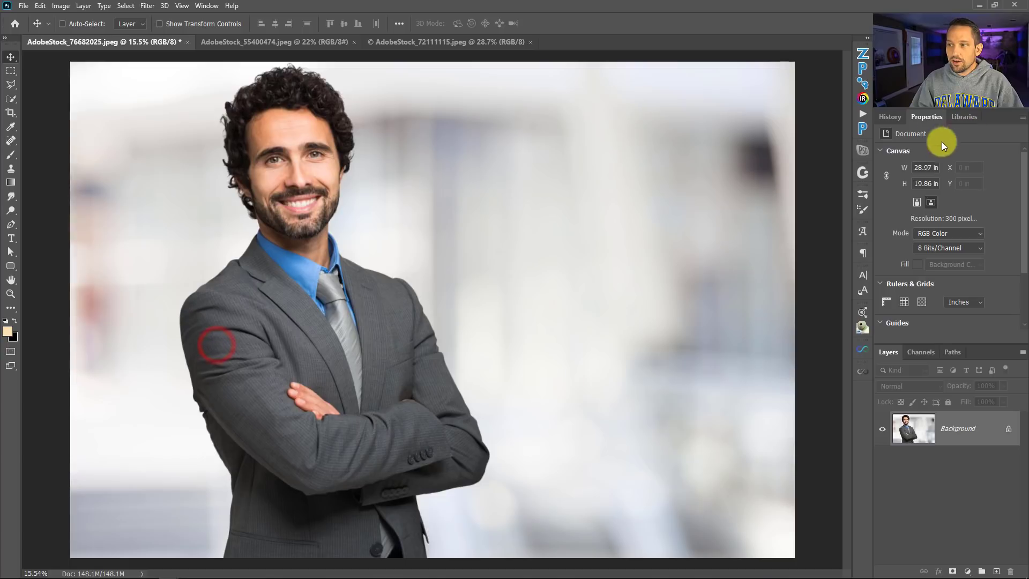
{"action": "mouse_move", "coordinate": [931, 117]}
{"action": "left_mouse_down"}
{"action": "mouse_move", "coordinate": [676, 134]}
{"action": "mouse_move", "coordinate": [891, 131]}
{"action": "mouse_move", "coordinate": [919, 118]}
{"action": "left_mouse_up"}
{"action": "left_click", "coordinate": [961, 118]}
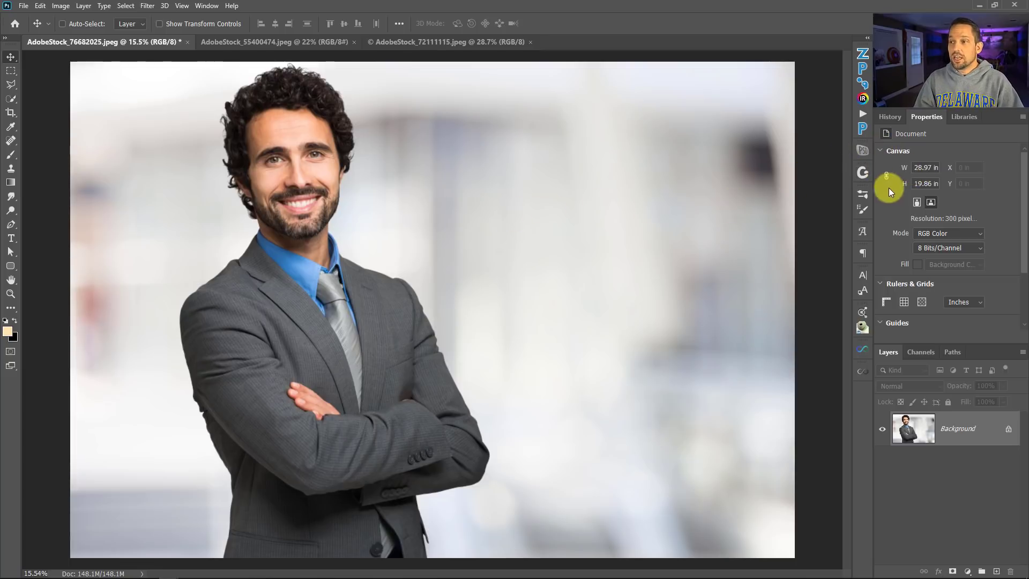
Collapse the Canvas, Rulers & Grids and Guides sections, toggling rulers on and off along the way
{"action": "left_click", "coordinate": [881, 151]}
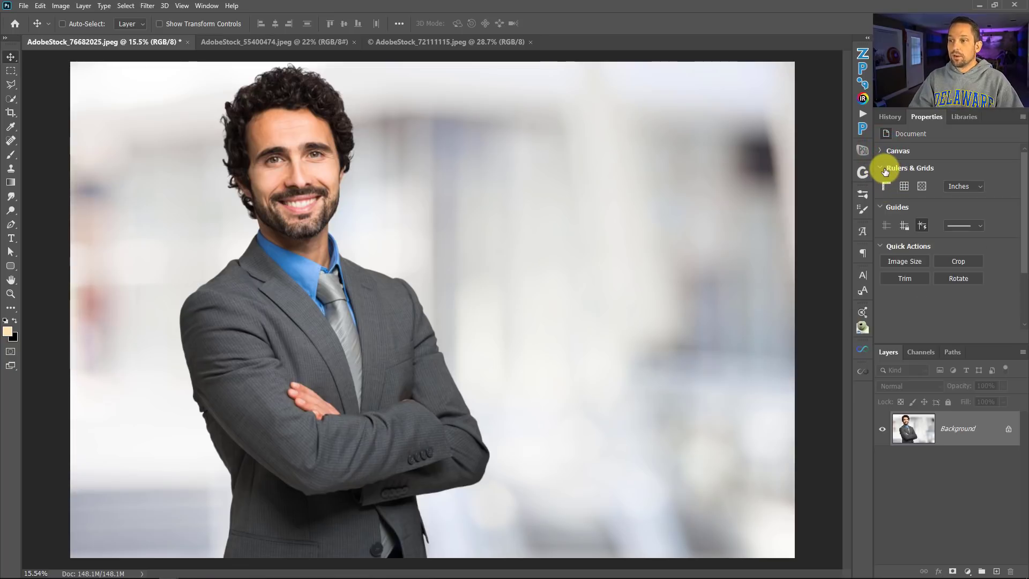
{"action": "left_click", "coordinate": [885, 186]}
{"action": "left_click", "coordinate": [885, 185]}
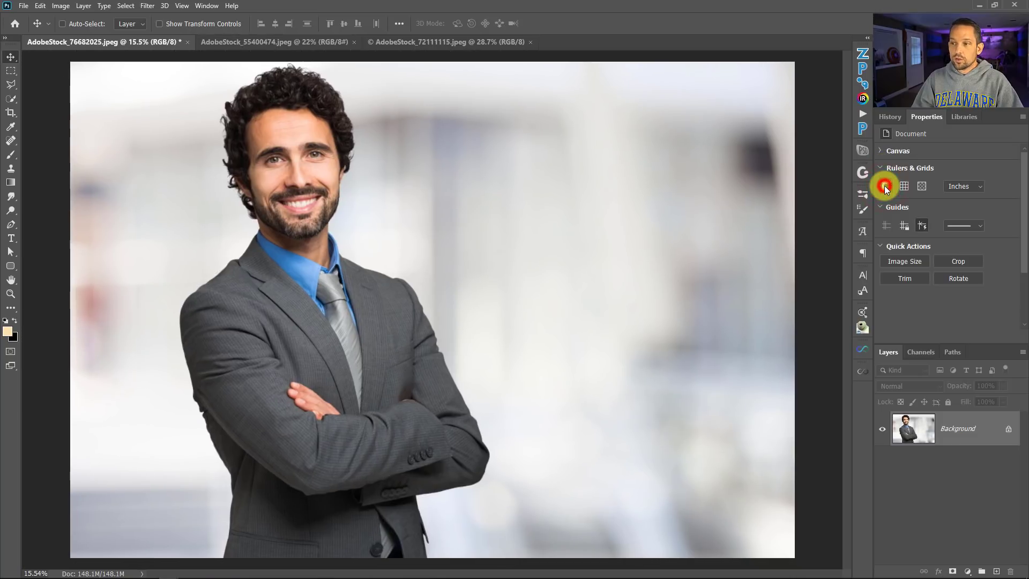
{"action": "left_click", "coordinate": [885, 186]}
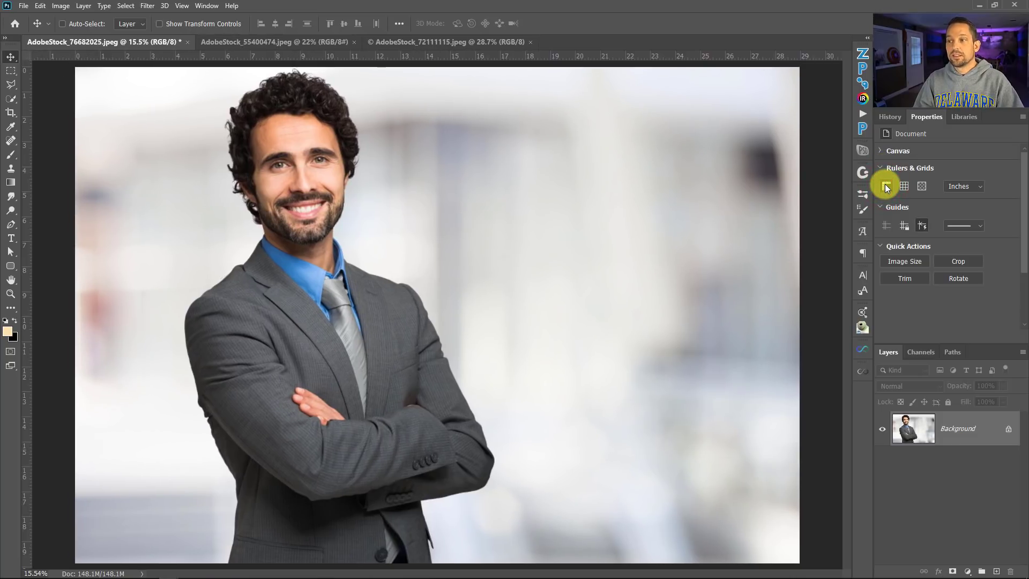
{"action": "left_click", "coordinate": [885, 186]}
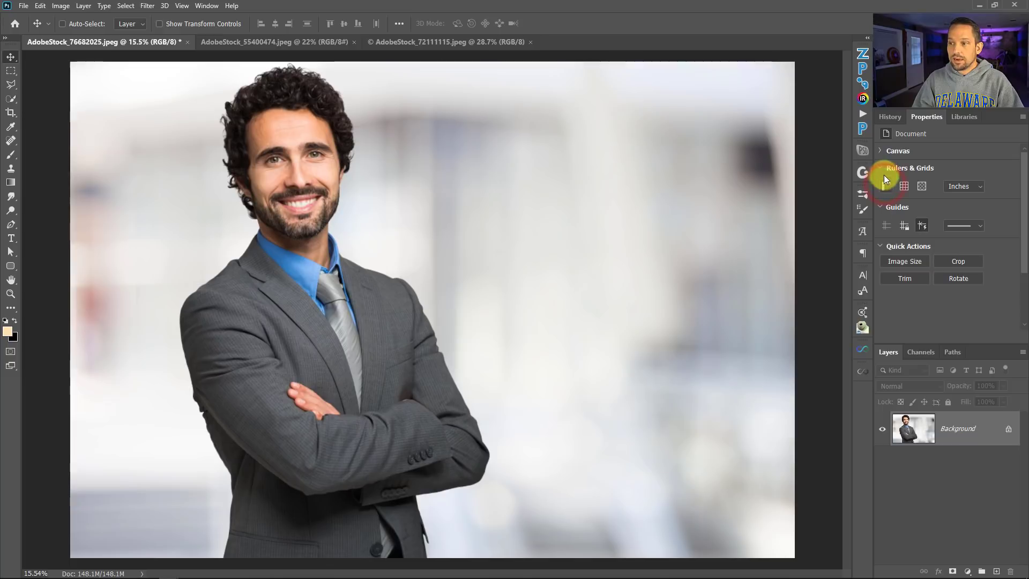
{"action": "left_click", "coordinate": [881, 166]}
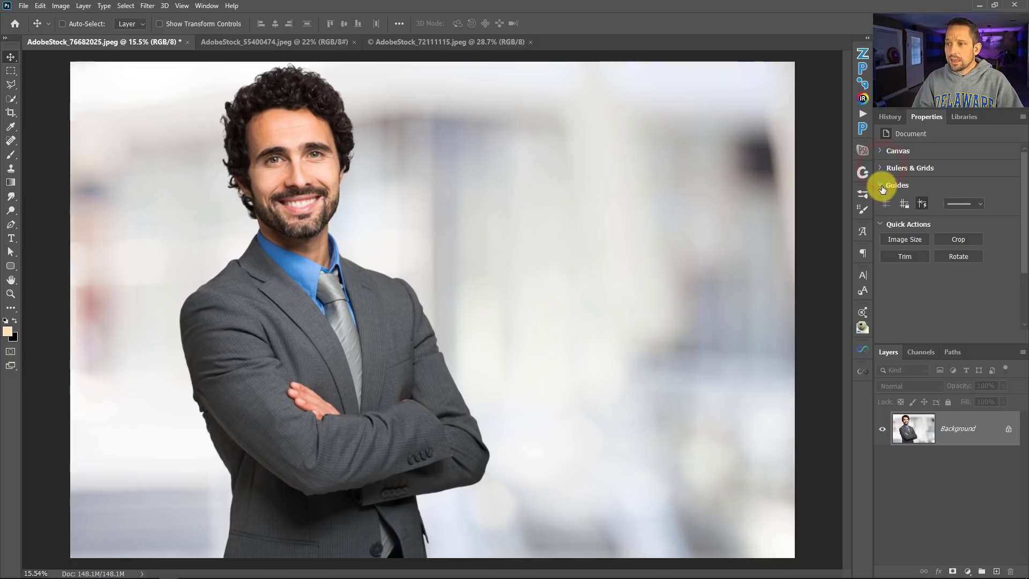
{"action": "left_click", "coordinate": [881, 186]}
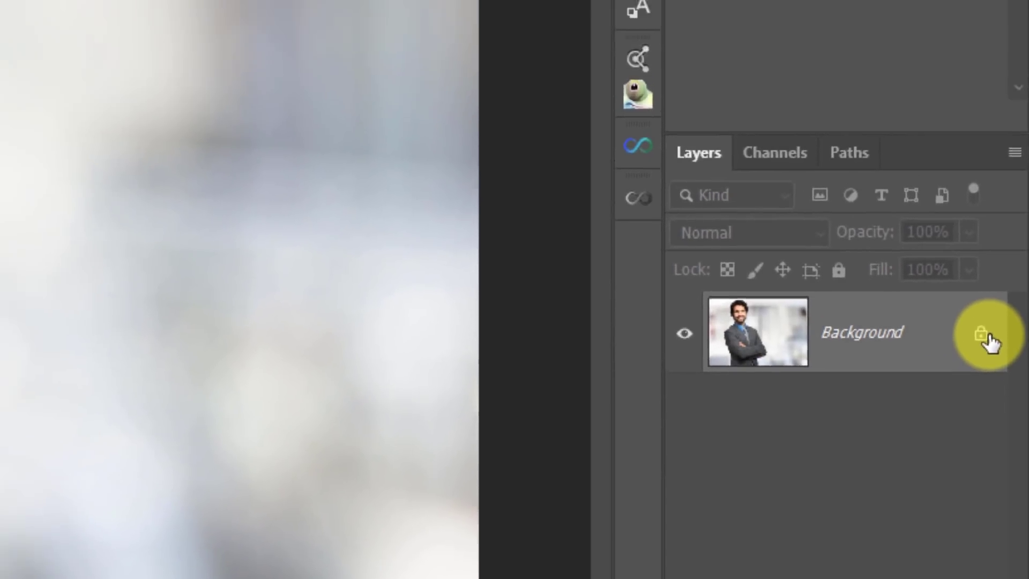
Unlock the businessman's Background into Layer 0 and mask out the office with Remove Background
{"action": "left_click", "coordinate": [971, 289]}
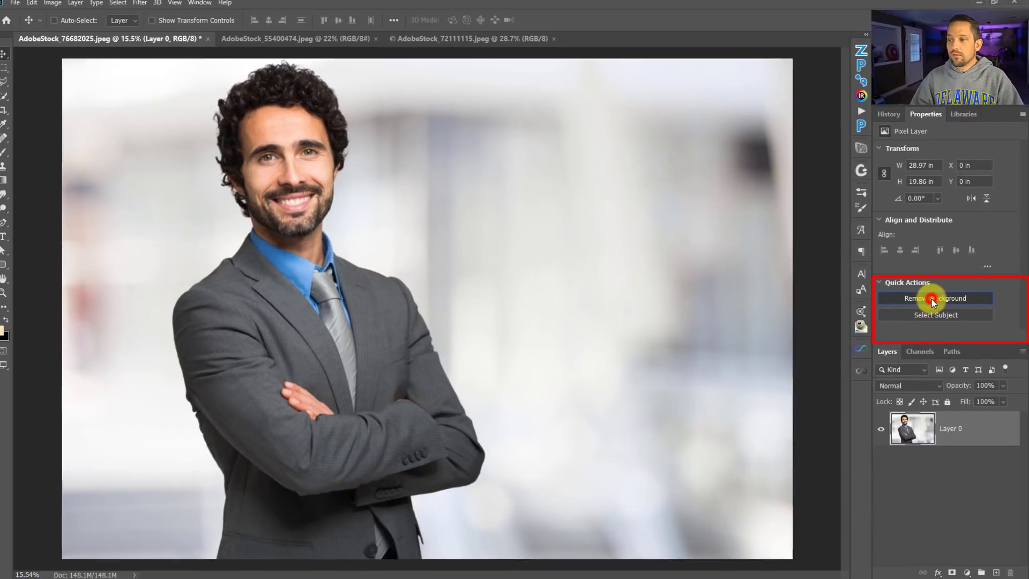
{"action": "left_click", "coordinate": [890, 245]}
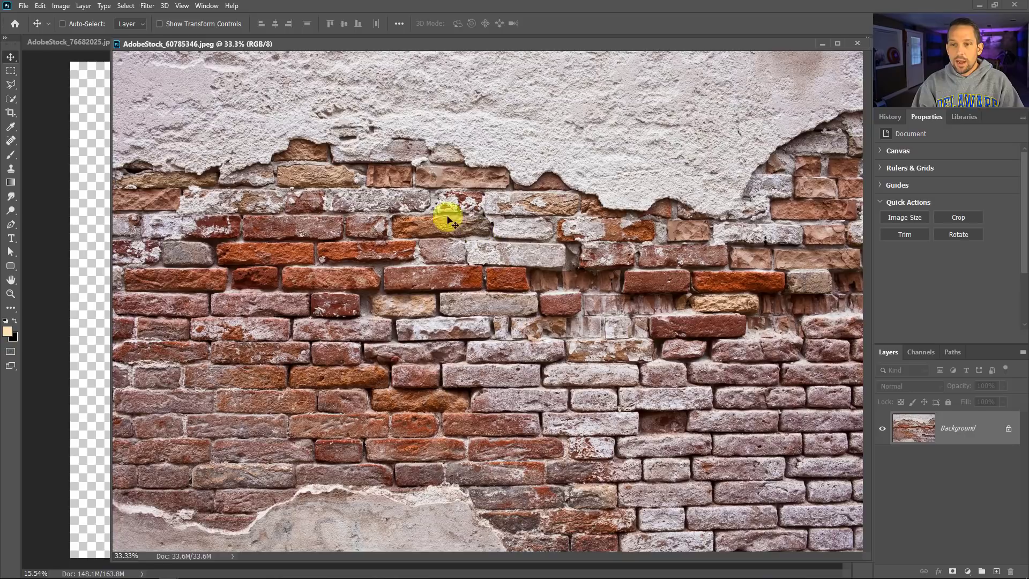
Bring the brick wall in as Layer 1 below Layer 0, scaled to fill the canvas
{"action": "left_click_drag", "start_coordinate": [447, 220], "coordinate": [89, 172]}
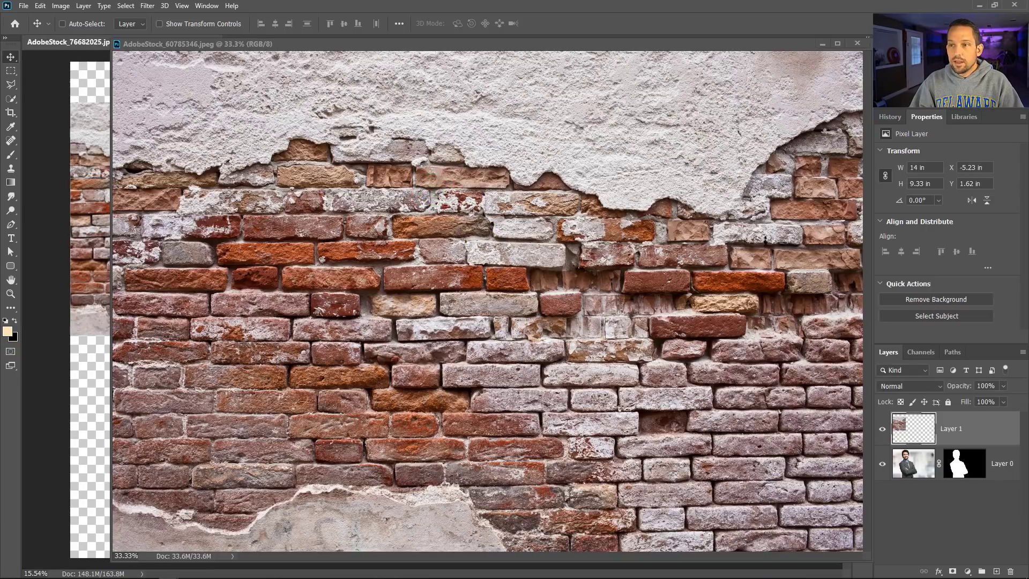
{"action": "left_click", "coordinate": [822, 43]}
{"action": "left_click_drag", "start_coordinate": [923, 427], "coordinate": [942, 489]}
{"action": "left_click_drag", "start_coordinate": [111, 223], "coordinate": [239, 178]}
{"action": "key", "text": "ctrl+t"}
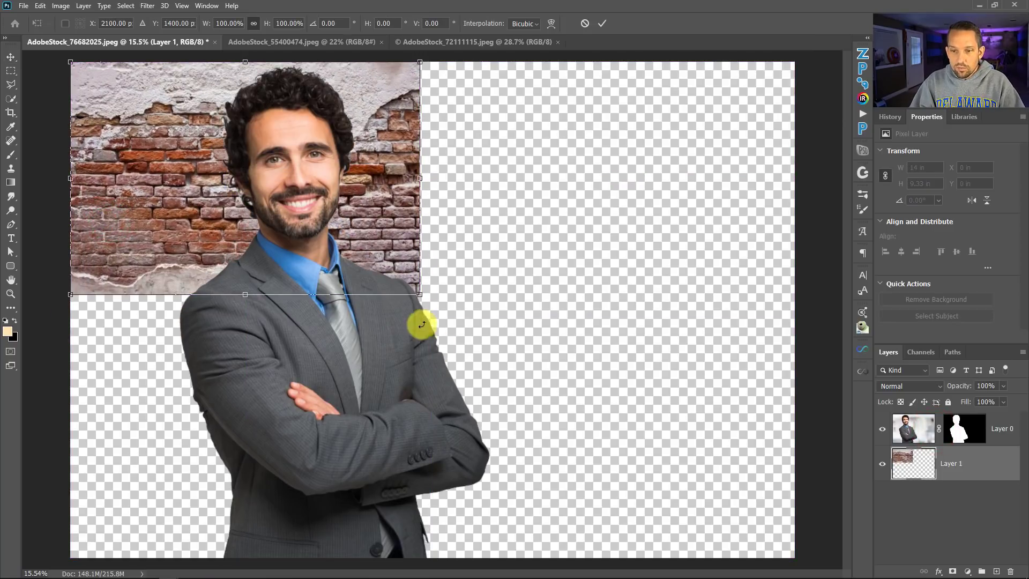
{"action": "left_click_drag", "start_coordinate": [419, 294], "coordinate": [803, 562]}
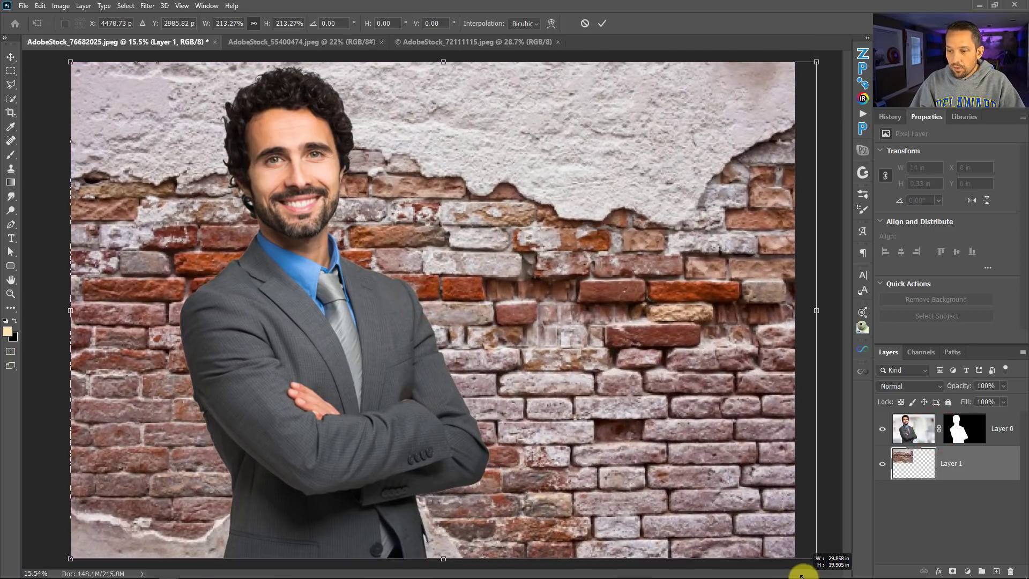
{"action": "key", "text": "Return"}
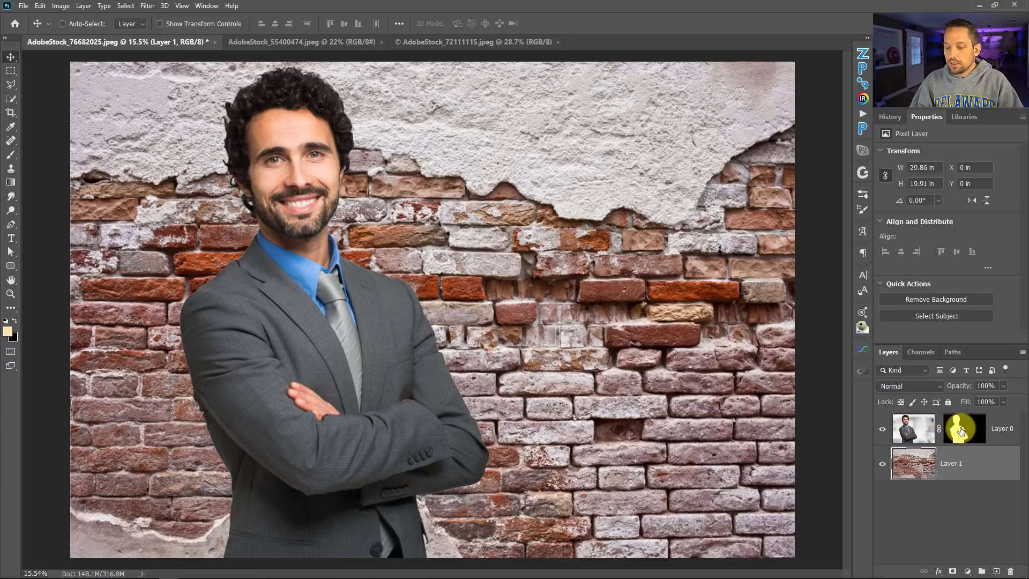
Toggle the businessman's cutout mask off and on, then copy the wood image into the portrait
{"action": "left_click", "coordinate": [961, 430], "text": "shift"}
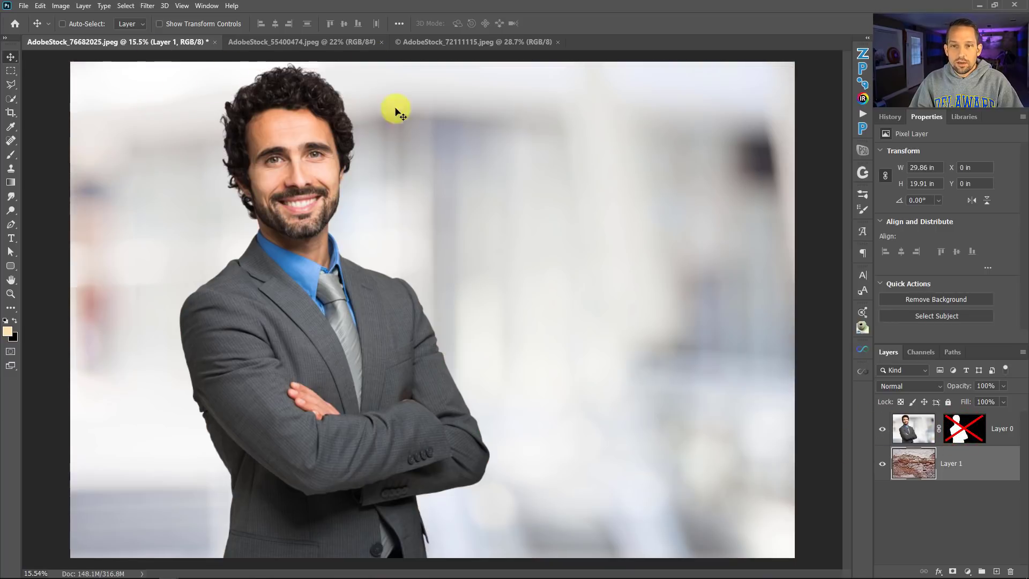
{"action": "left_click", "coordinate": [974, 431], "text": "shift"}
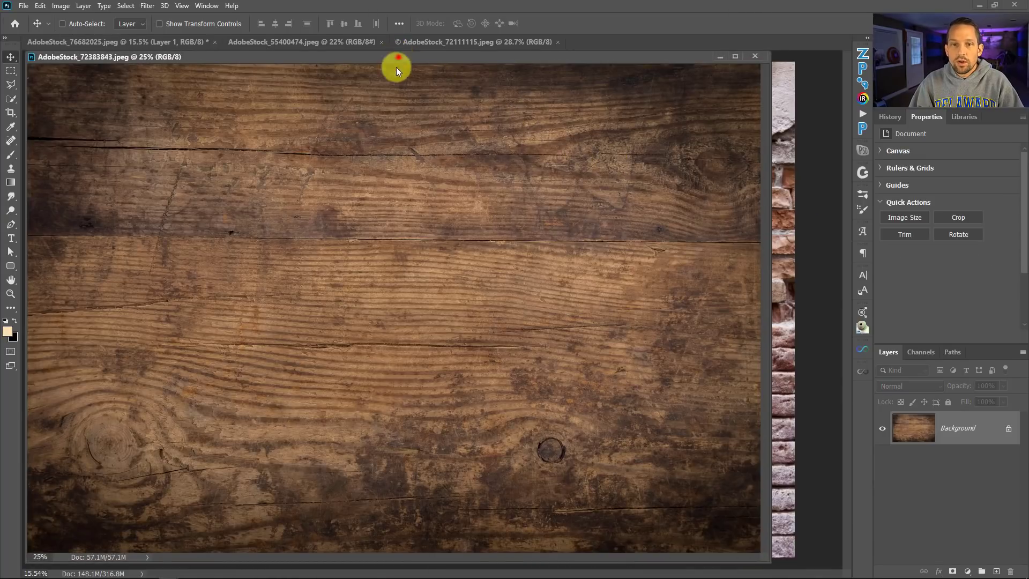
{"action": "left_click_drag", "start_coordinate": [397, 58], "coordinate": [380, 182]}
{"action": "left_click_drag", "start_coordinate": [370, 282], "coordinate": [432, 139]}
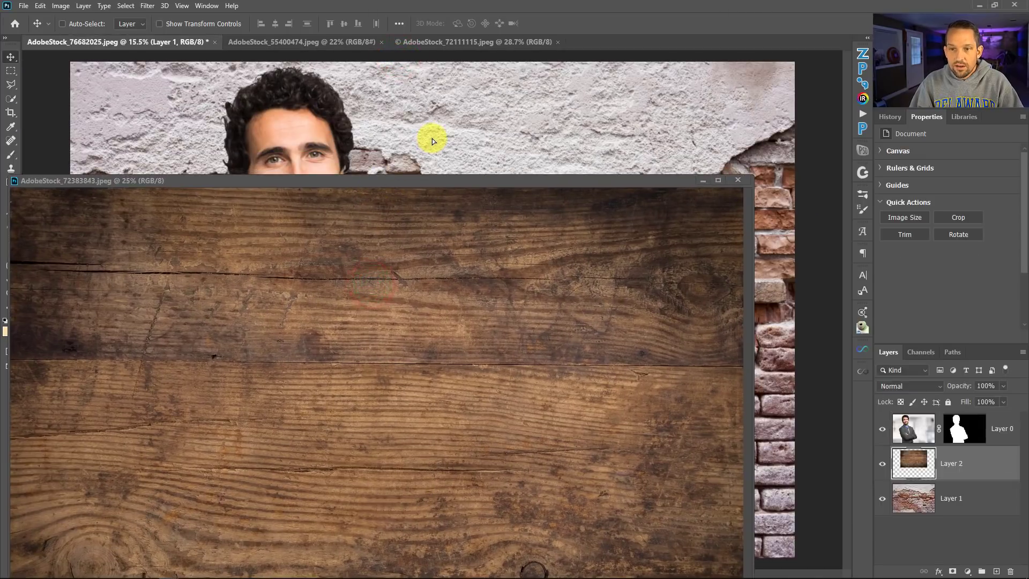
{"action": "left_click", "coordinate": [706, 184]}
Scale the wood layer from the top-left corner to cover the canvas, then zoom on the hair
{"action": "left_click_drag", "start_coordinate": [542, 135], "coordinate": [409, 117]}
{"action": "key", "text": "ctrl+t"}
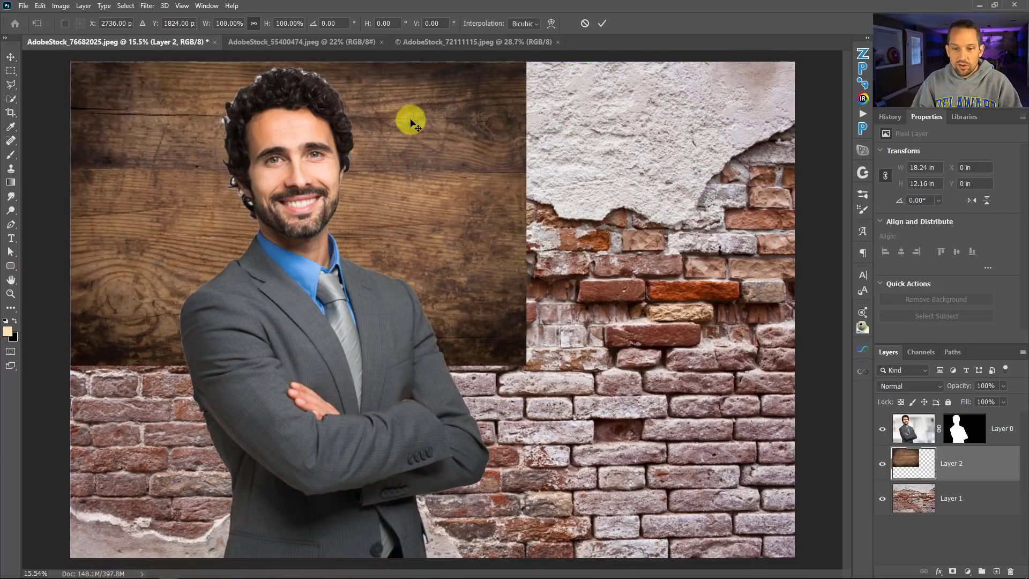
{"action": "left_click_drag", "start_coordinate": [544, 374], "coordinate": [831, 532]}
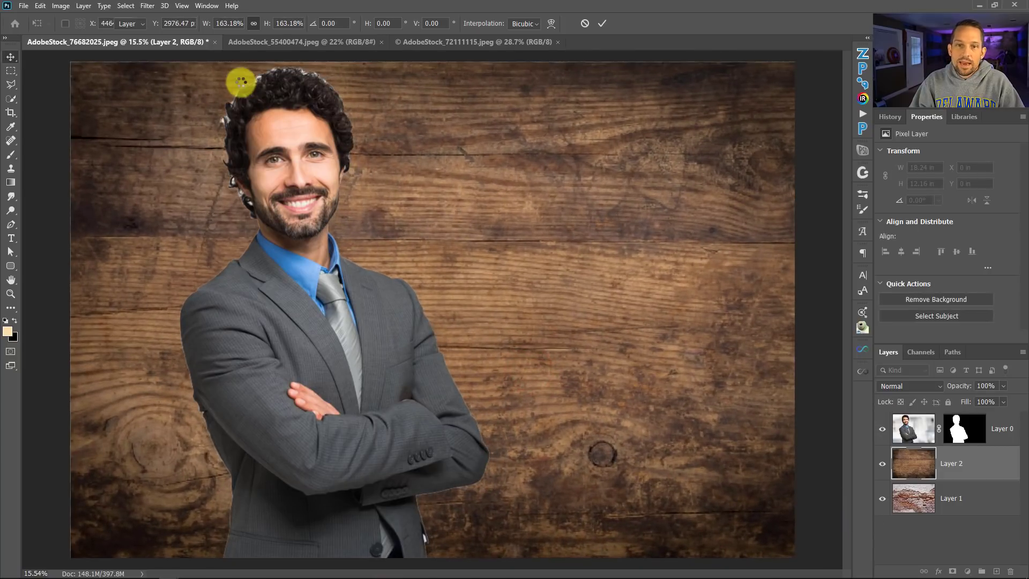
{"action": "key", "text": "Return"}
{"action": "left_click_drag", "start_coordinate": [260, 79], "coordinate": [260, 104]}
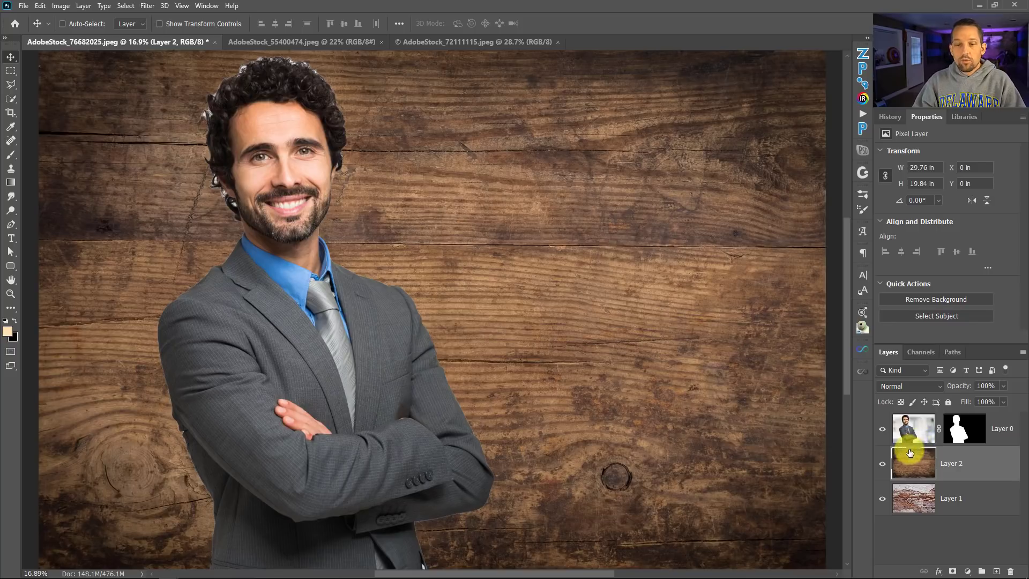
Hide and reshow the wood layer to compare with bricks, then switch to the AdobeStock_55400474 portrait
{"action": "left_click", "coordinate": [880, 465]}
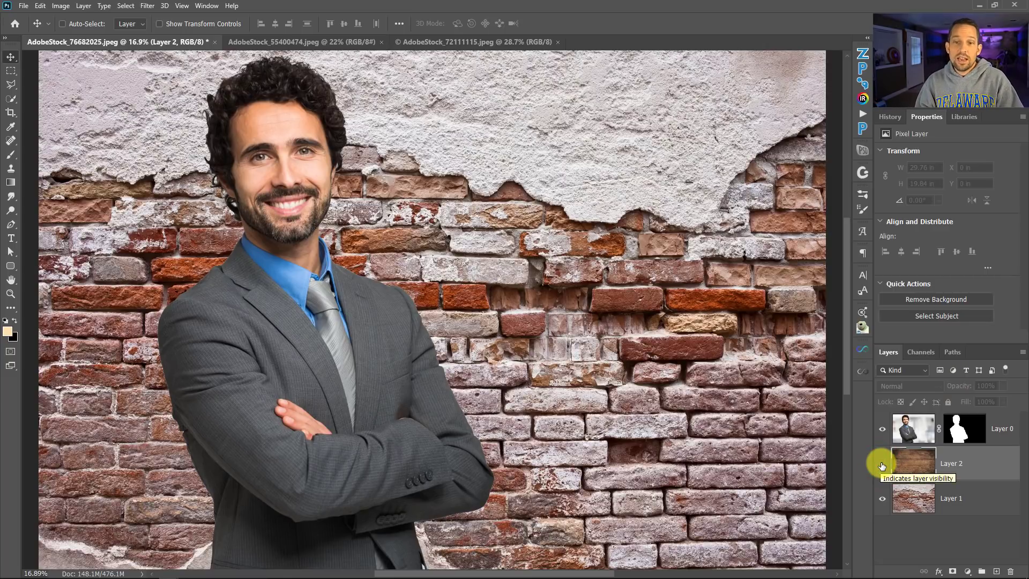
{"action": "left_click", "coordinate": [881, 465]}
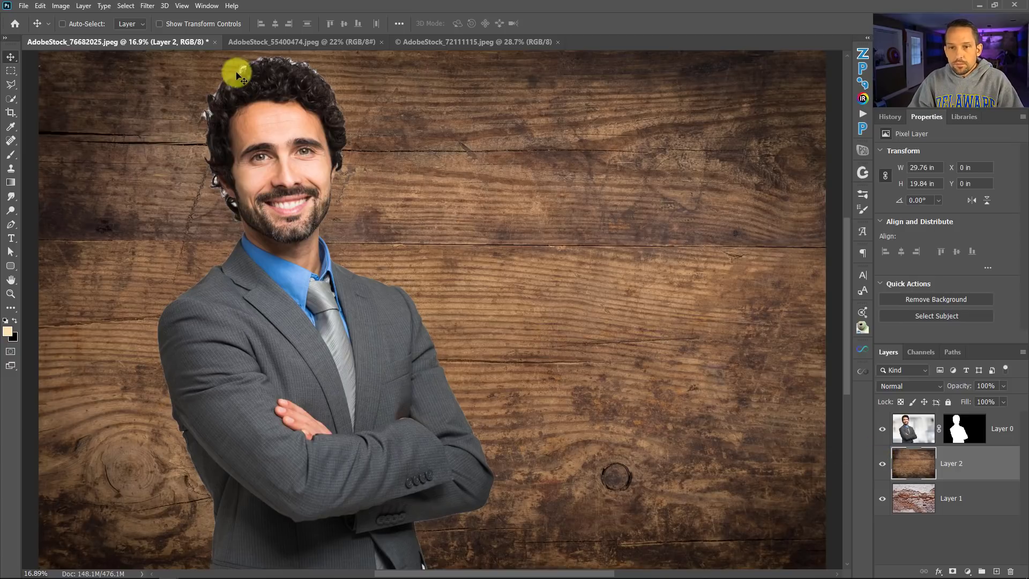
{"action": "left_click", "coordinate": [304, 42]}
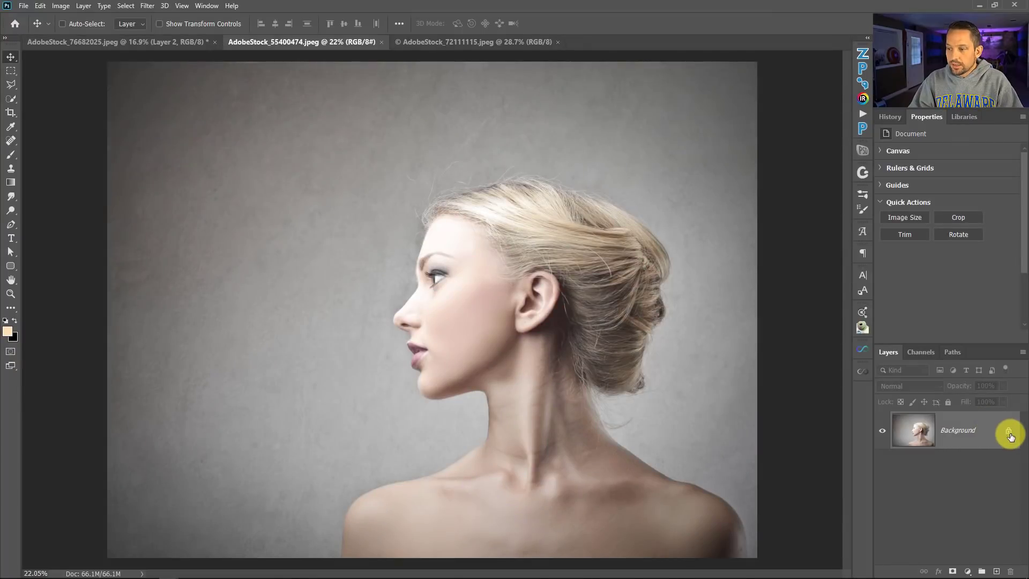
Unlock the woman's Background, remove its grey backdrop, and copy the wood texture into the document
{"action": "left_click", "coordinate": [1007, 436]}
{"action": "left_click", "coordinate": [957, 299]}
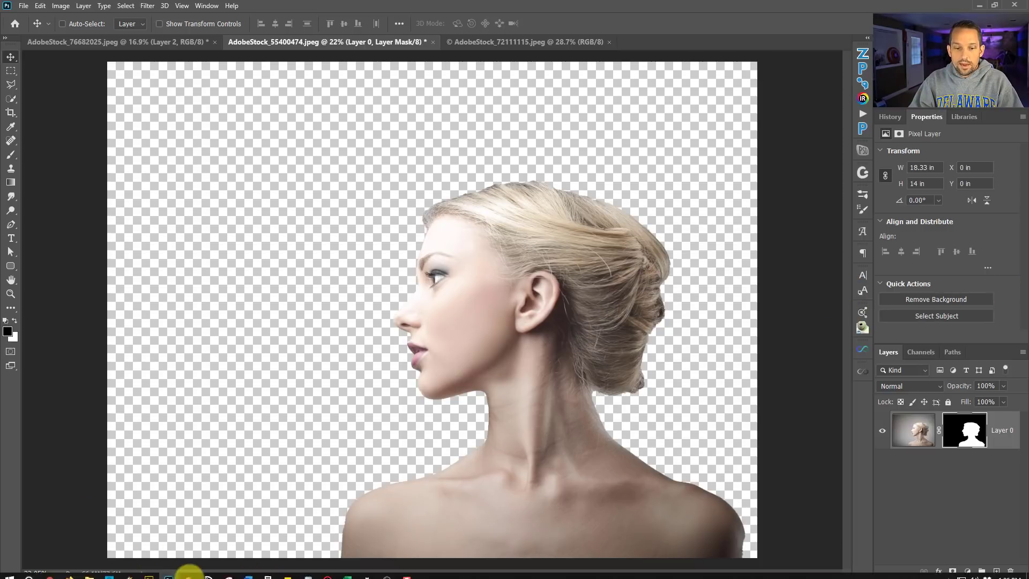
{"action": "mouse_move", "coordinate": [172, 570]}
{"action": "left_click", "coordinate": [336, 491]}
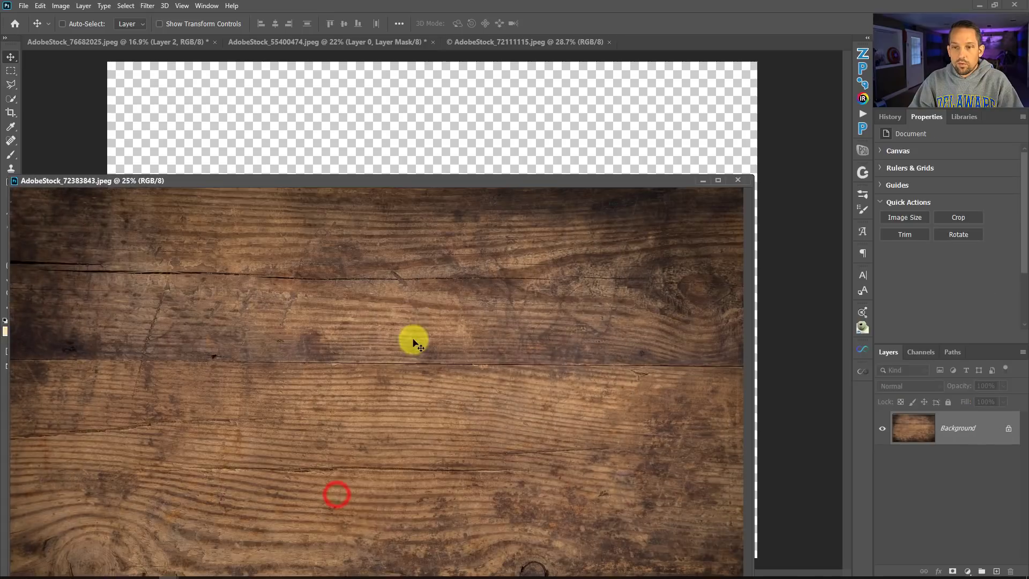
{"action": "left_click_drag", "start_coordinate": [412, 327], "coordinate": [428, 140]}
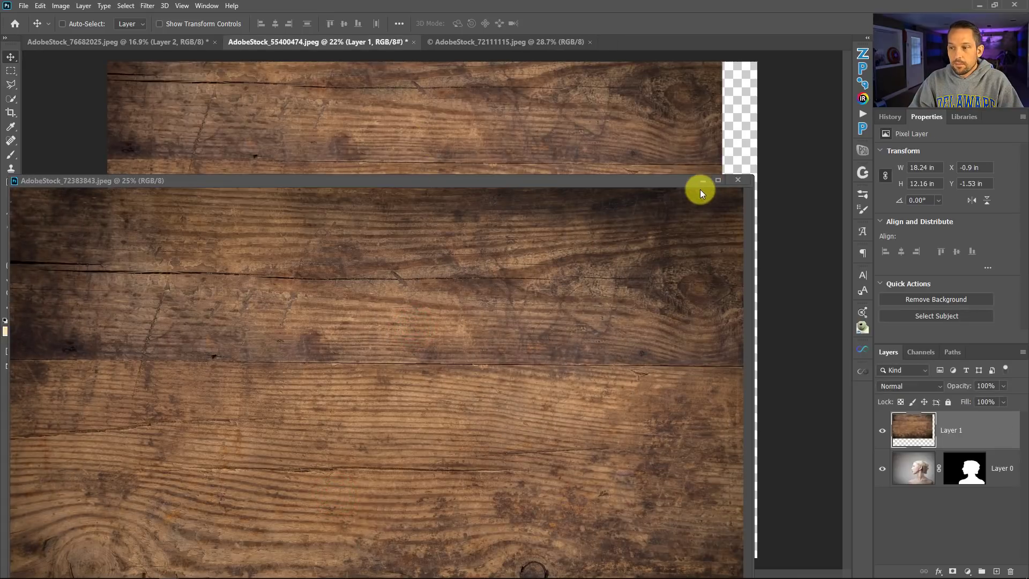
Place the wood texture as Layer 1 beneath the woman and enlarge it to fill the canvas
{"action": "left_click", "coordinate": [700, 188]}
{"action": "left_click", "coordinate": [705, 183]}
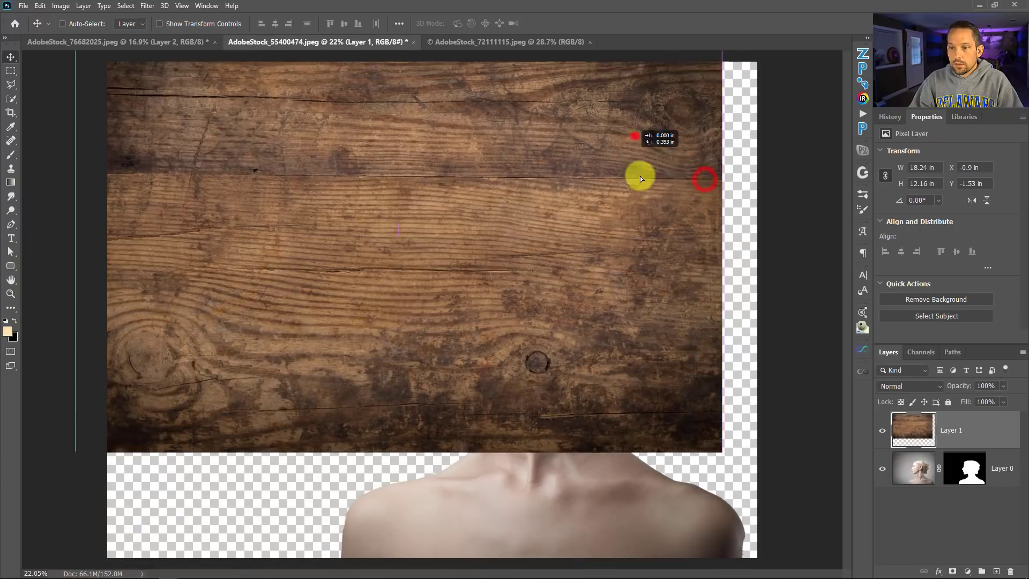
{"action": "left_click_drag", "start_coordinate": [640, 174], "coordinate": [668, 187]}
{"action": "left_click_drag", "start_coordinate": [900, 433], "coordinate": [895, 469]}
{"action": "key", "text": "ctrl+t"}
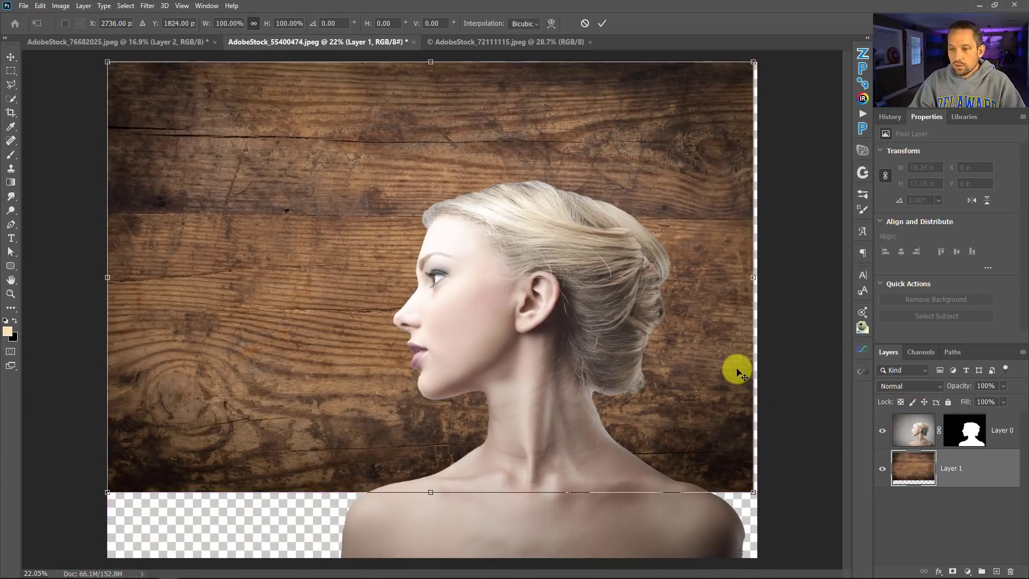
{"action": "left_click_drag", "start_coordinate": [753, 491], "coordinate": [844, 574]}
{"action": "left_click_drag", "start_coordinate": [700, 502], "coordinate": [664, 506]}
{"action": "key", "text": "Return"}
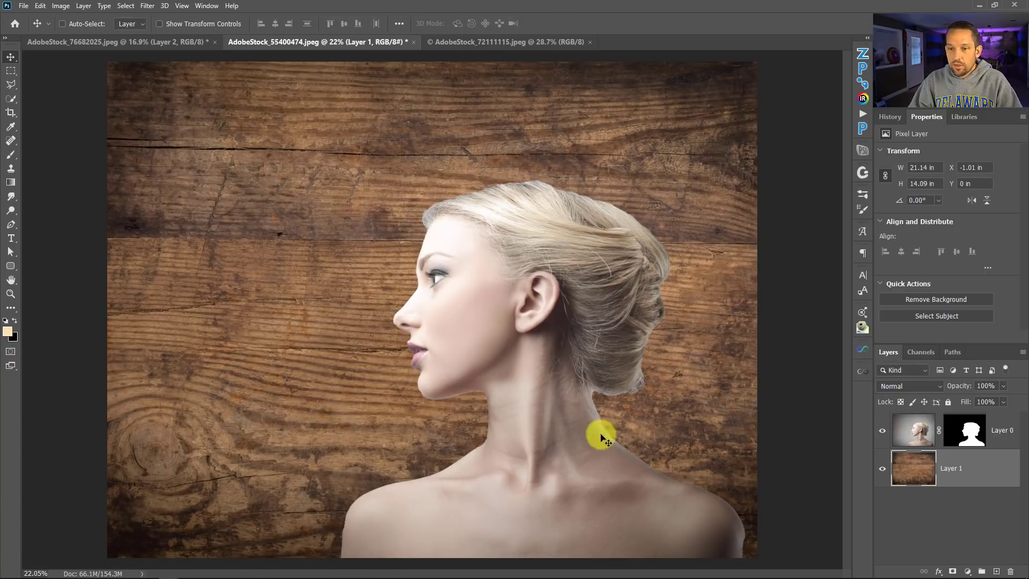
Add a Gradient Map adjustment using the Neutral Blue preset and set its opacity to 60%
{"action": "left_click", "coordinate": [968, 572]}
{"action": "left_click", "coordinate": [964, 556]}
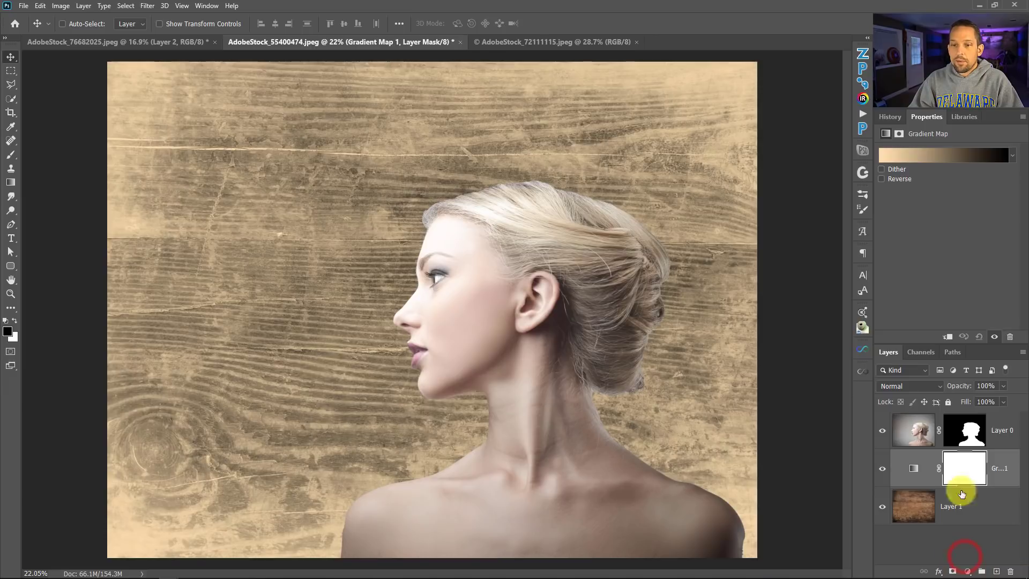
{"action": "left_click", "coordinate": [943, 156]}
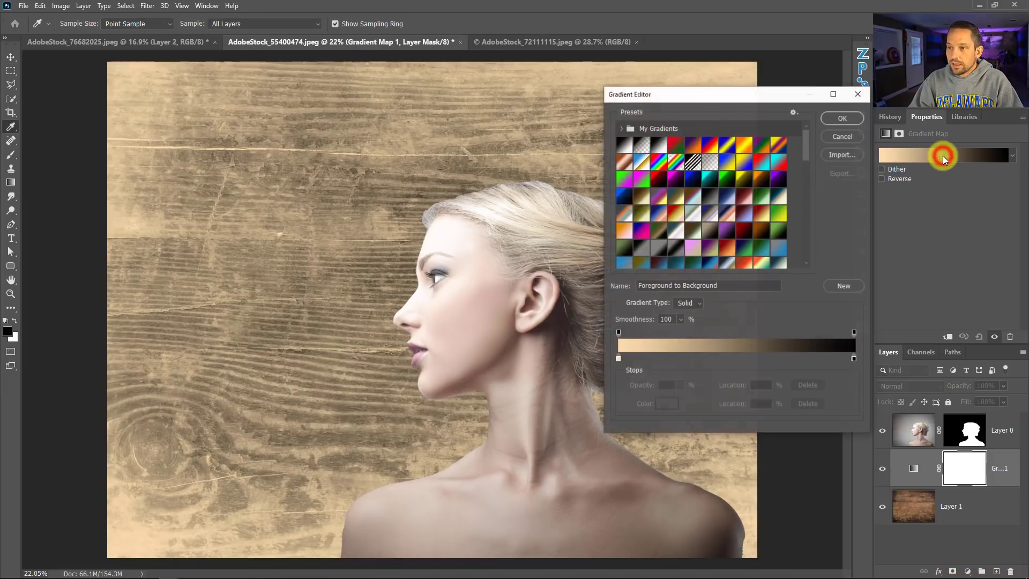
{"action": "left_click", "coordinate": [780, 263]}
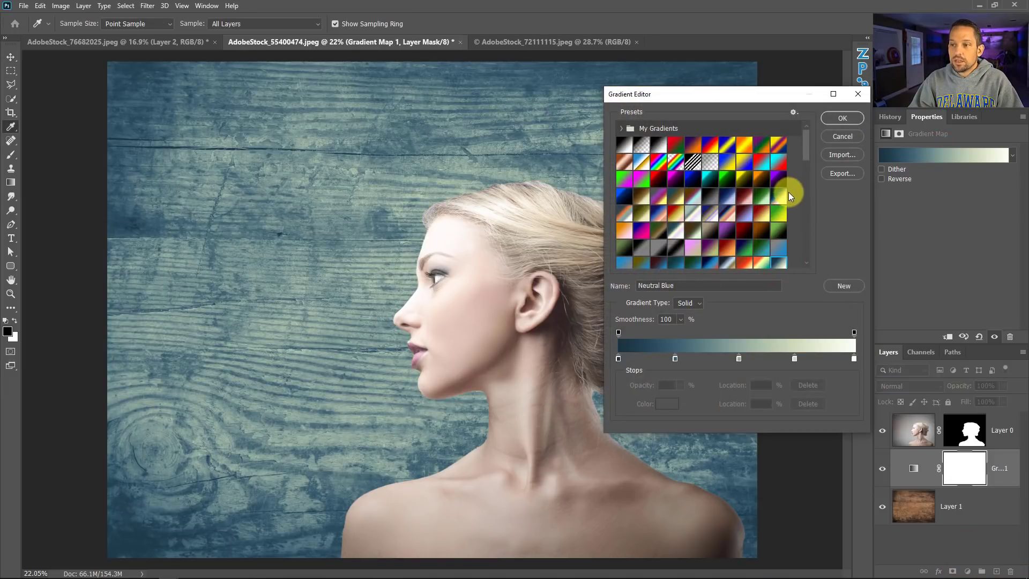
{"action": "left_click", "coordinate": [842, 115]}
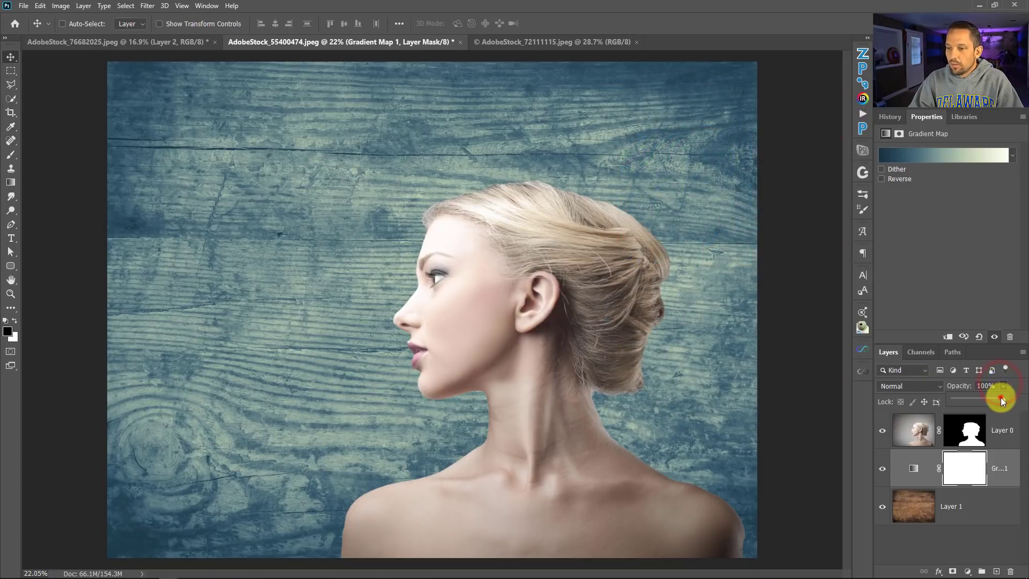
{"action": "left_click_drag", "start_coordinate": [1003, 400], "coordinate": [984, 400]}
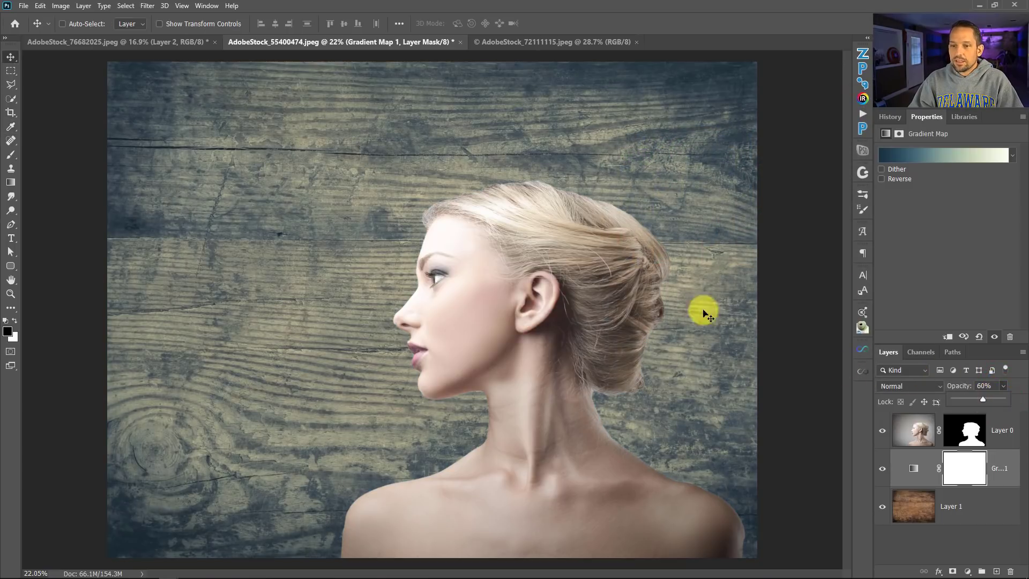
Repeatedly toggle Layer 0's mask while zooming to 115% on the hair behind the neck
{"action": "left_click", "coordinate": [964, 432], "text": "shift"}
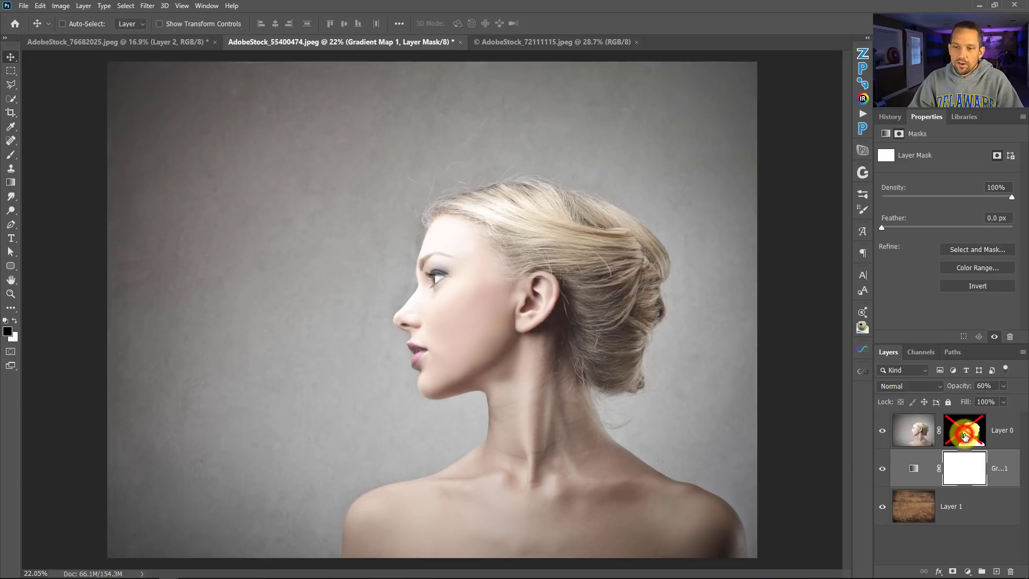
{"action": "left_click", "coordinate": [964, 435], "text": "shift"}
{"action": "left_click", "coordinate": [964, 435], "text": "shift"}
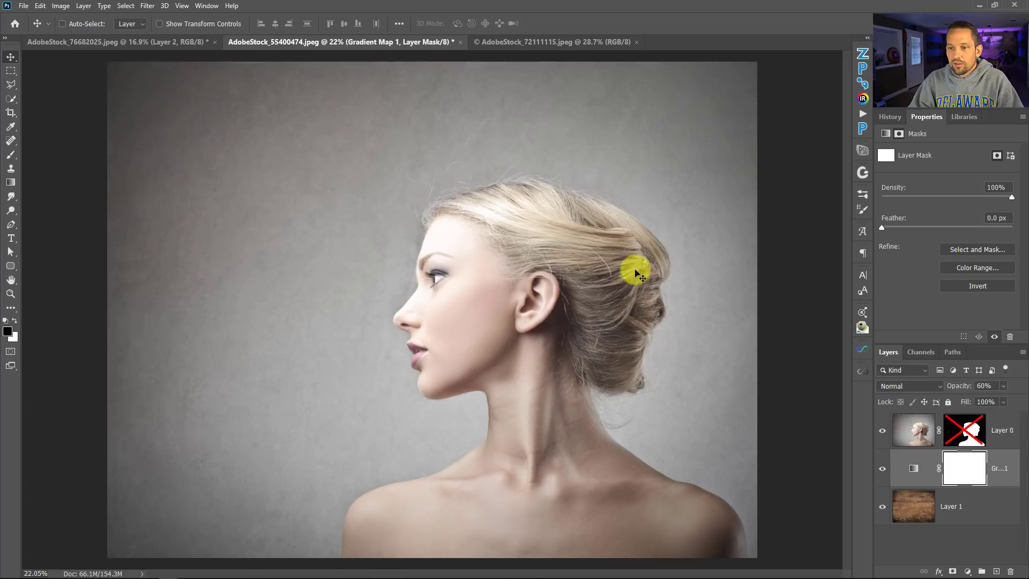
{"action": "left_click", "coordinate": [966, 434], "text": "shift"}
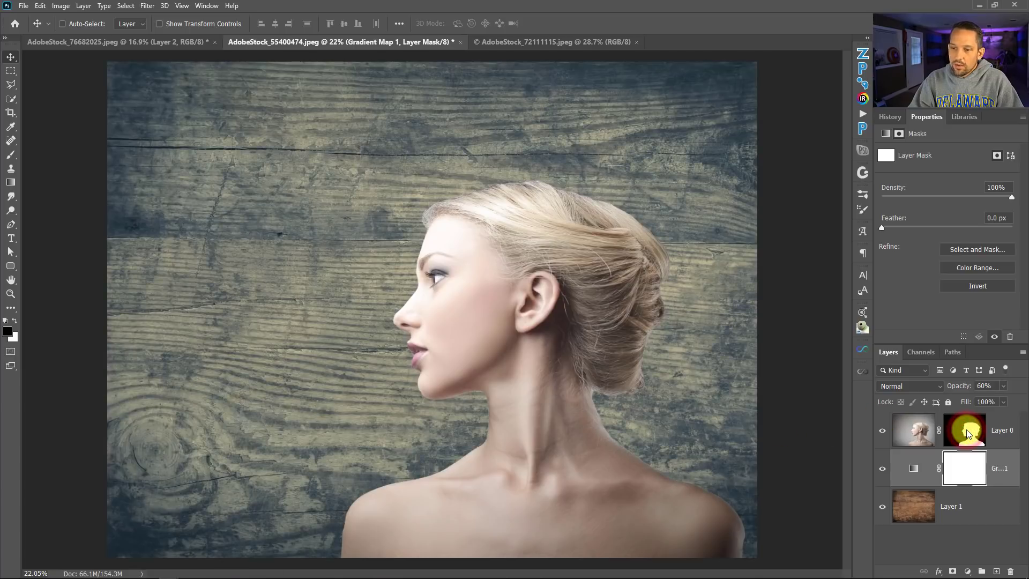
{"action": "left_click", "coordinate": [965, 434], "text": "shift"}
{"action": "key", "text": "ctrl"}
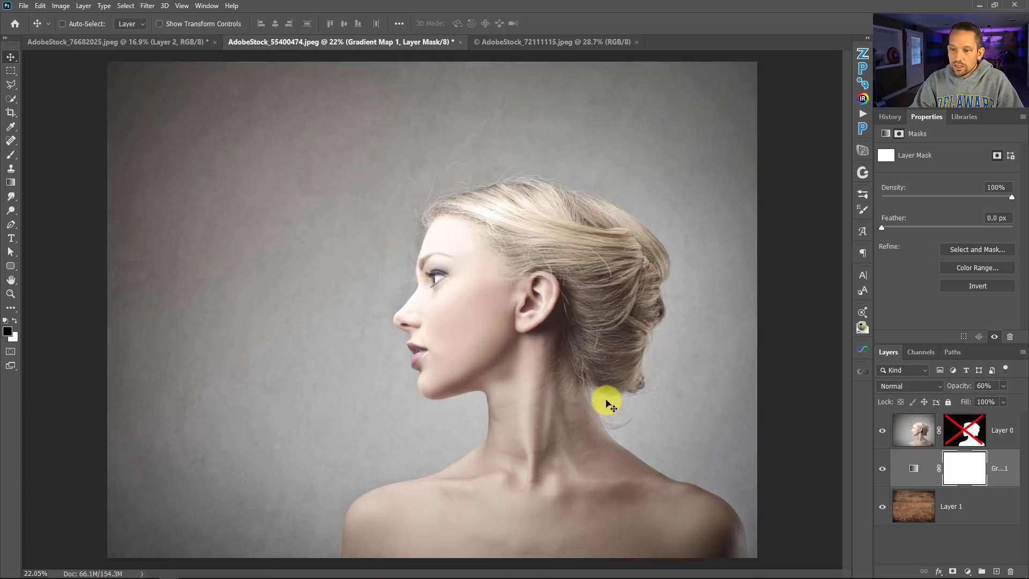
{"action": "left_click_drag", "start_coordinate": [611, 403], "coordinate": [578, 284]}
{"action": "left_click", "coordinate": [968, 434], "text": "shift"}
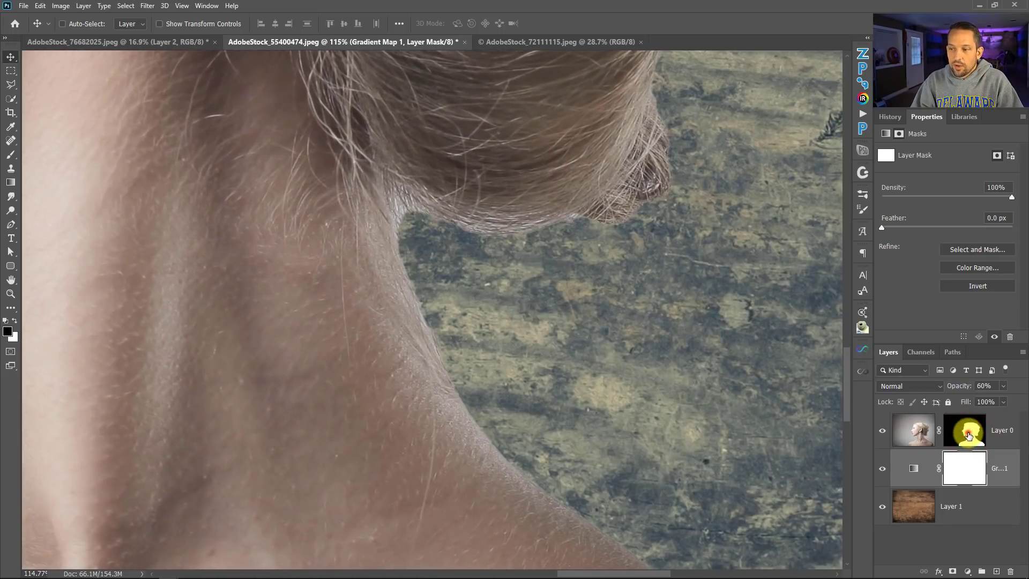
{"action": "left_click", "coordinate": [968, 436], "text": "shift"}
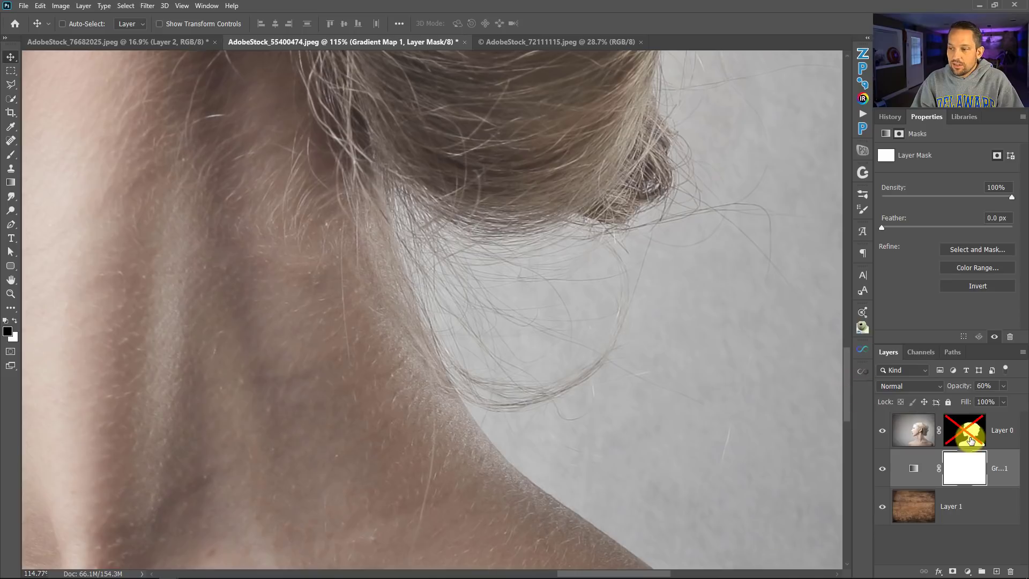
{"action": "left_click", "coordinate": [969, 438], "text": "shift"}
{"action": "left_click", "coordinate": [968, 439], "text": "shift"}
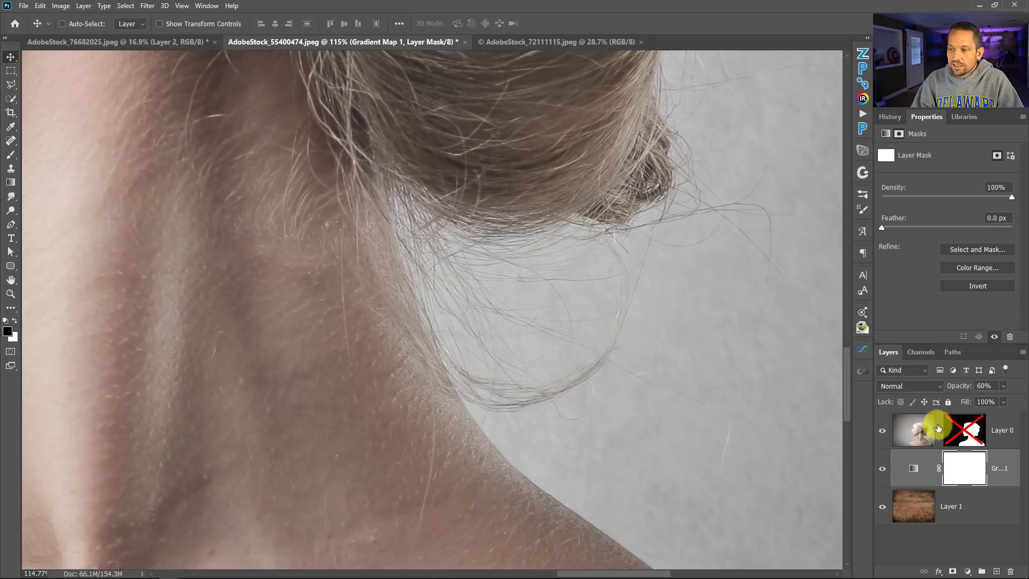
{"action": "left_click", "coordinate": [948, 426], "text": "shift"}
Turn off the woman's mask, then unlock the AdobeStock_72111115 family photo and apply Remove Background
{"action": "left_click", "coordinate": [947, 435], "text": "shift"}
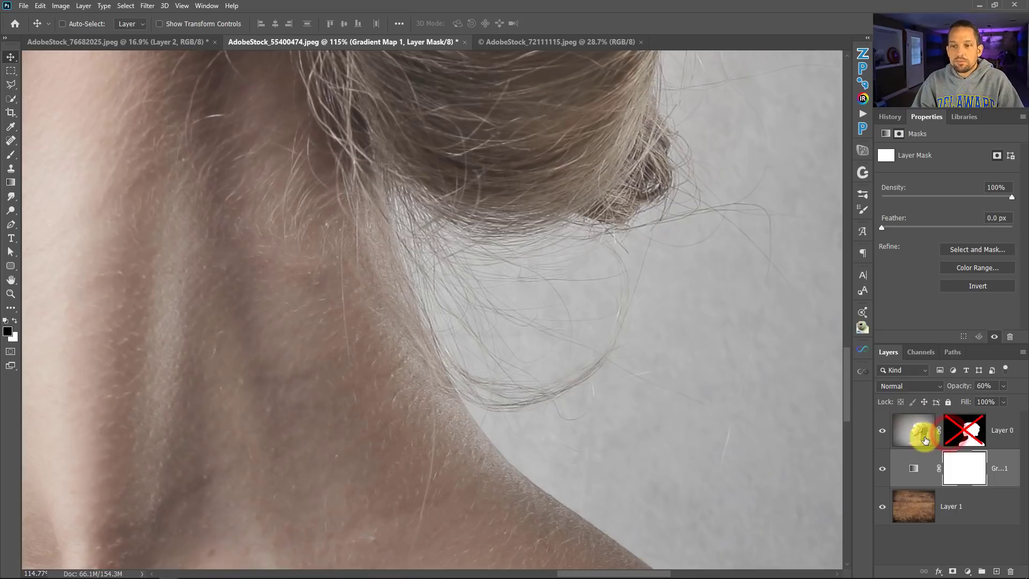
{"action": "left_click", "coordinate": [520, 41]}
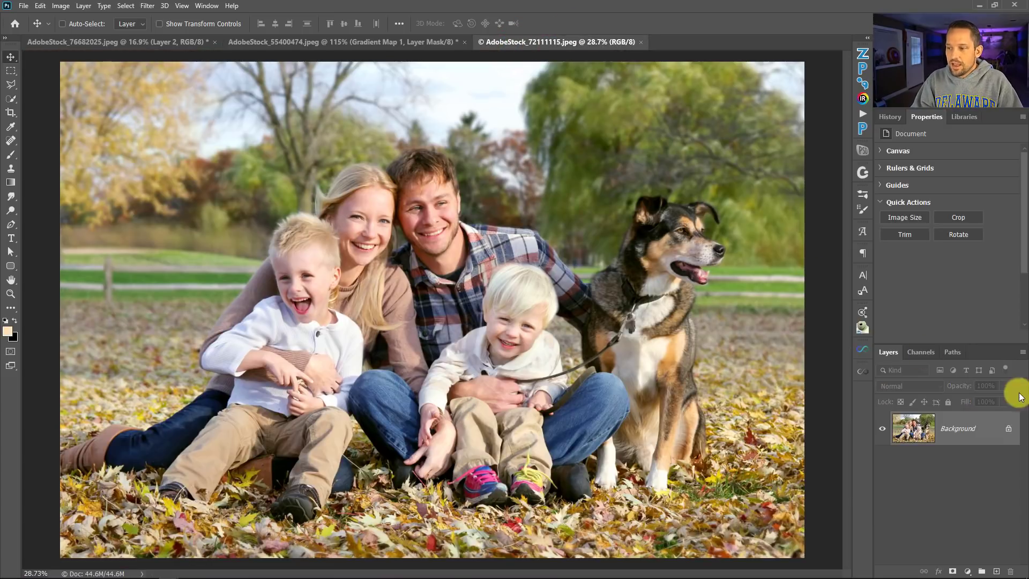
{"action": "left_click", "coordinate": [1009, 430]}
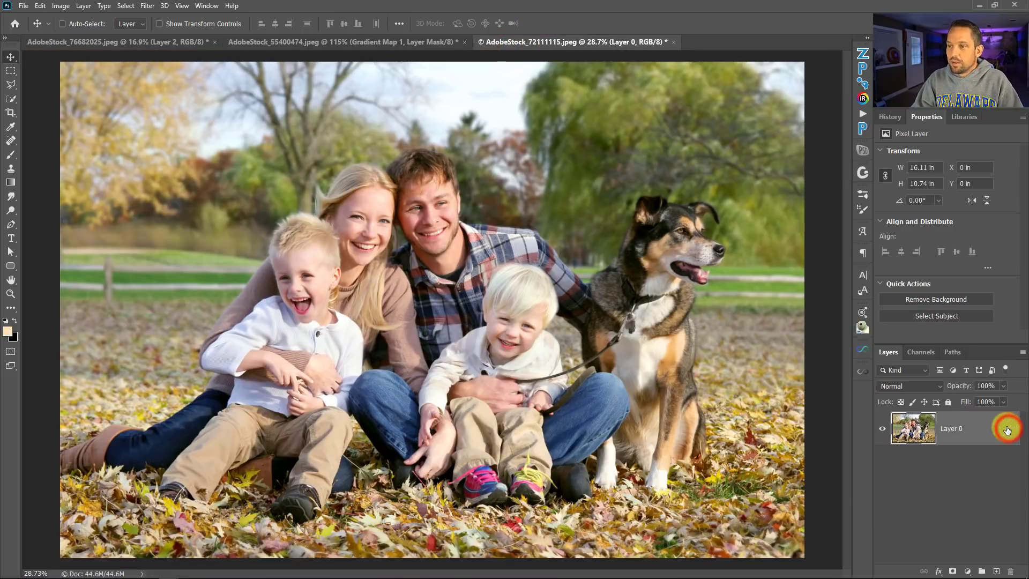
{"action": "left_click", "coordinate": [916, 299]}
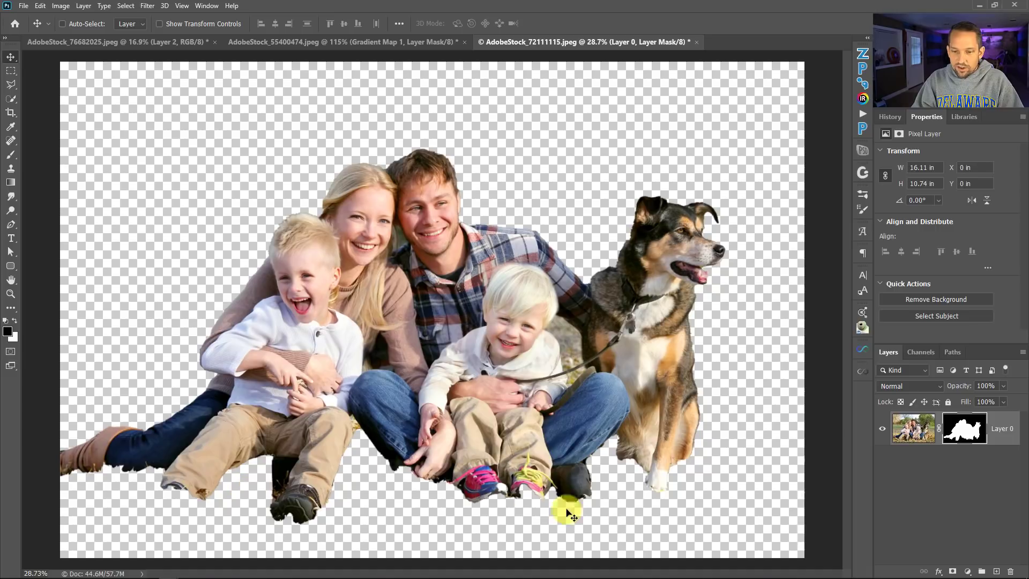
Toggle the family cutout mask to compare, then drag it to the trash and delete it unapplied
{"action": "left_click", "coordinate": [953, 437], "text": "shift"}
{"action": "left_click", "coordinate": [953, 437], "text": "shift"}
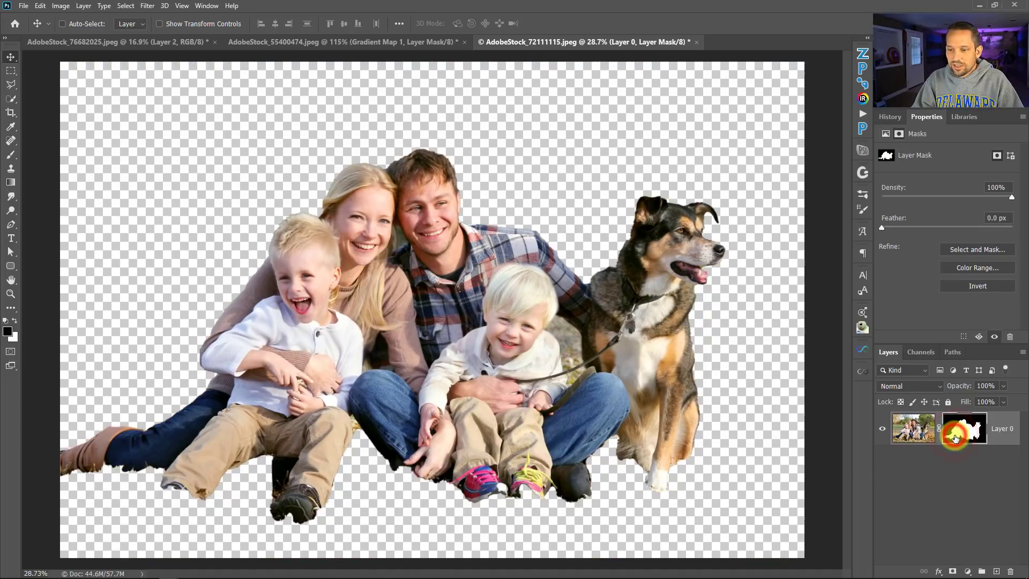
{"action": "left_click", "coordinate": [954, 437], "text": "shift"}
{"action": "left_click", "coordinate": [954, 438], "text": "shift"}
{"action": "left_click", "coordinate": [955, 438], "text": "shift"}
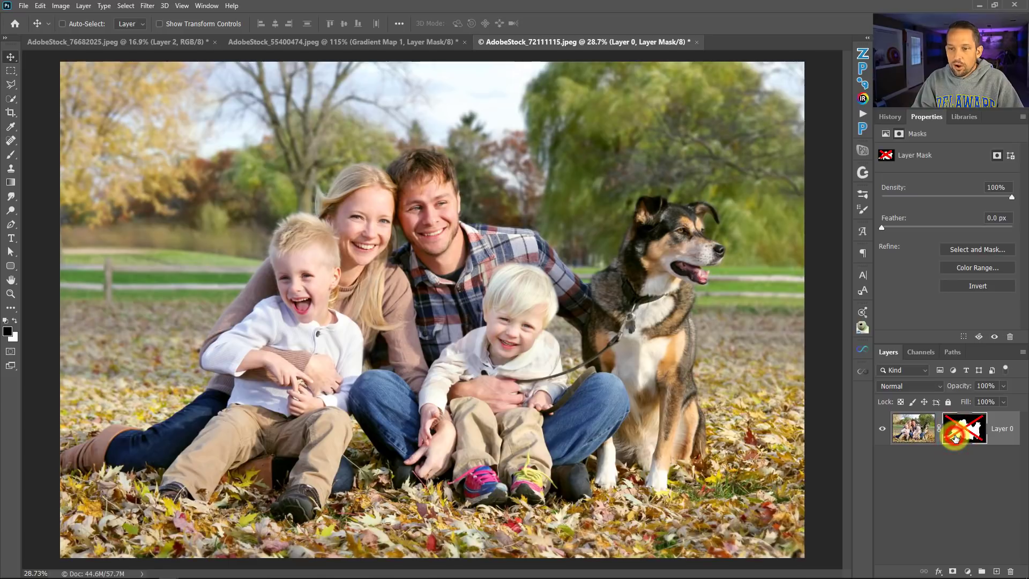
{"action": "left_click", "coordinate": [954, 437], "text": "shift"}
{"action": "left_click", "coordinate": [954, 438], "text": "shift"}
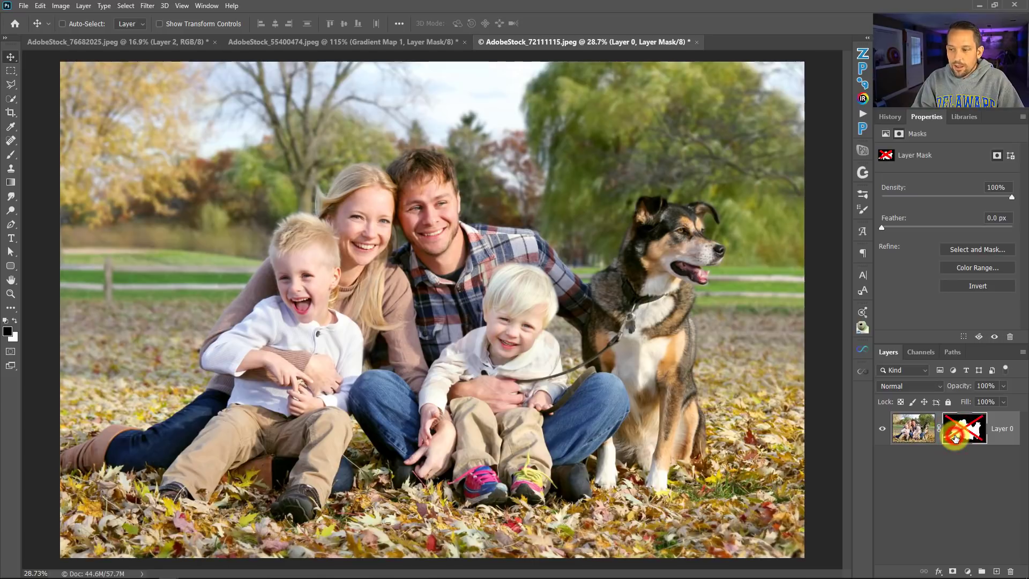
{"action": "left_click_drag", "start_coordinate": [964, 433], "coordinate": [1010, 571]}
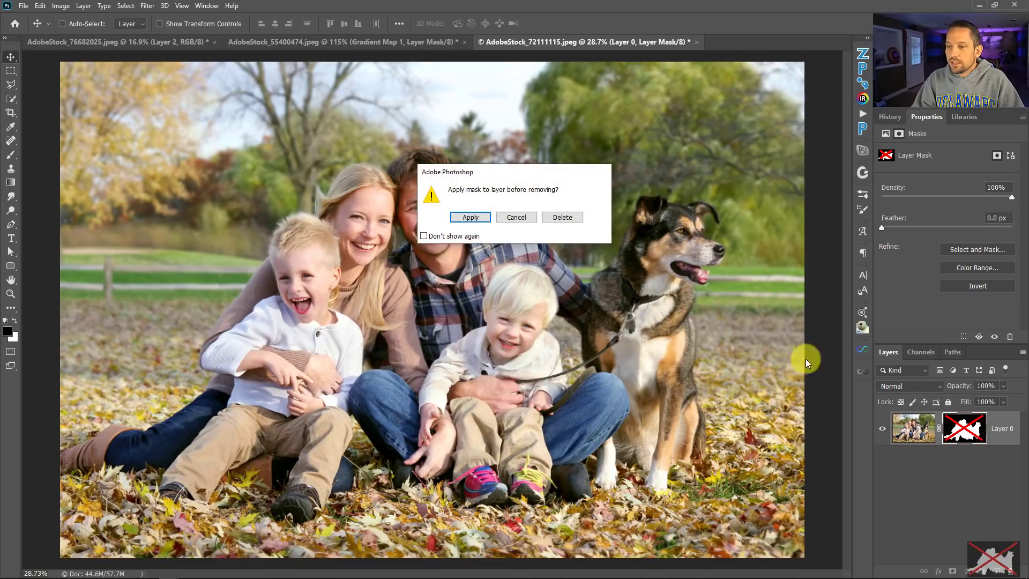
{"action": "left_click", "coordinate": [568, 214]}
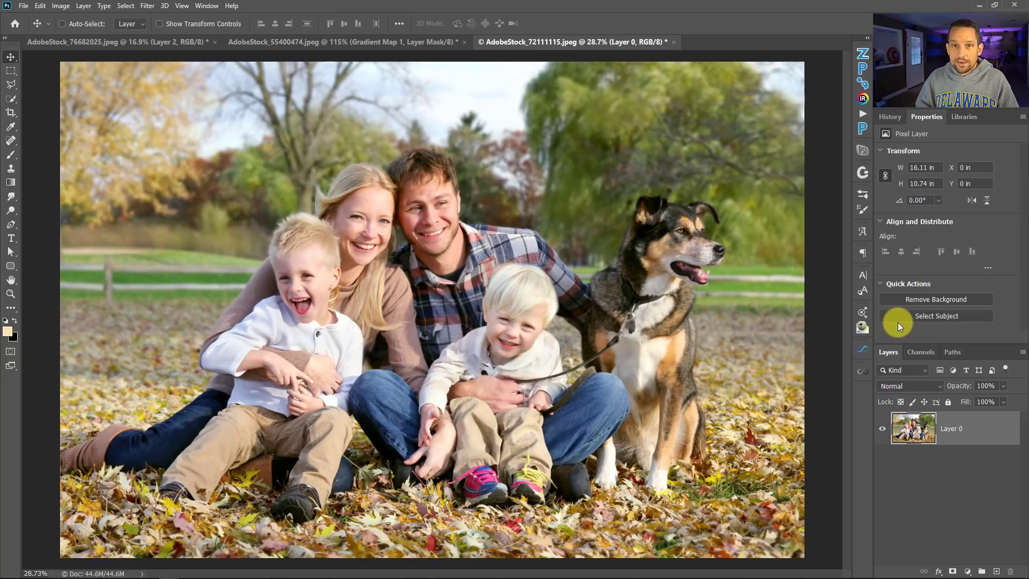
Delete the trial Select Subject mask from Layer 0, then reselect the family and dog with Select Subject
{"action": "left_click", "coordinate": [925, 315]}
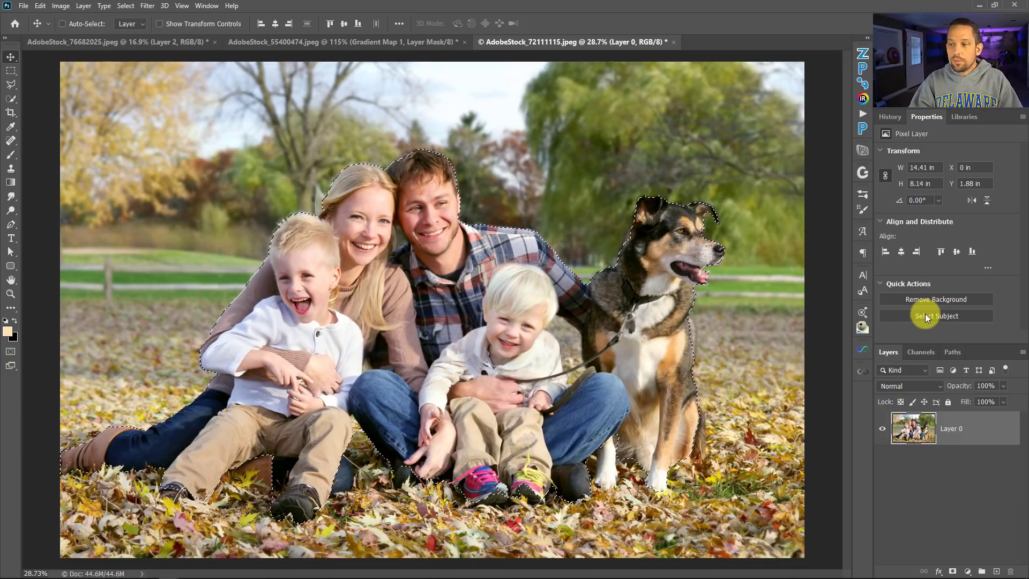
{"action": "left_click", "coordinate": [952, 570]}
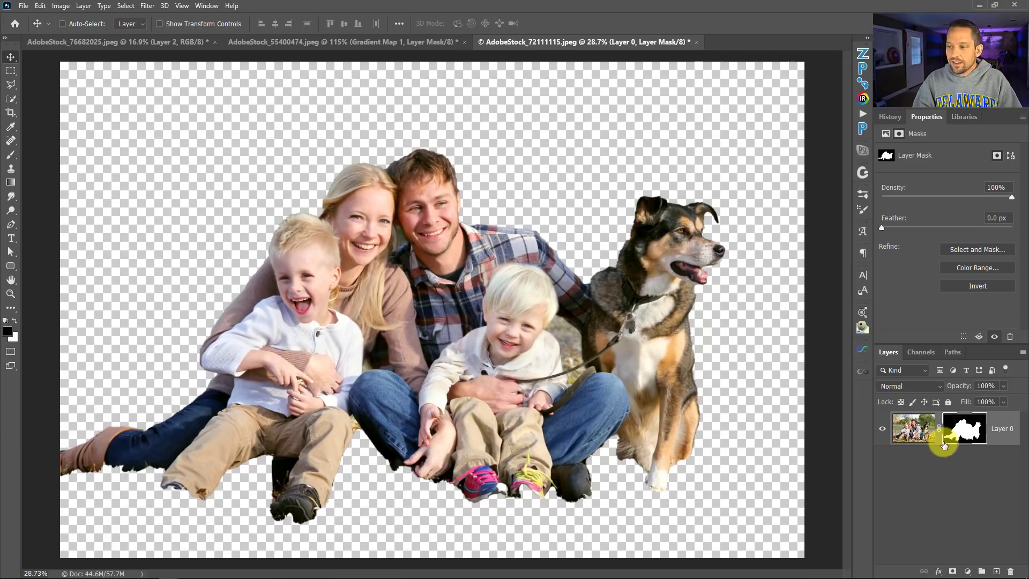
{"action": "left_click_drag", "start_coordinate": [946, 432], "coordinate": [1009, 572]}
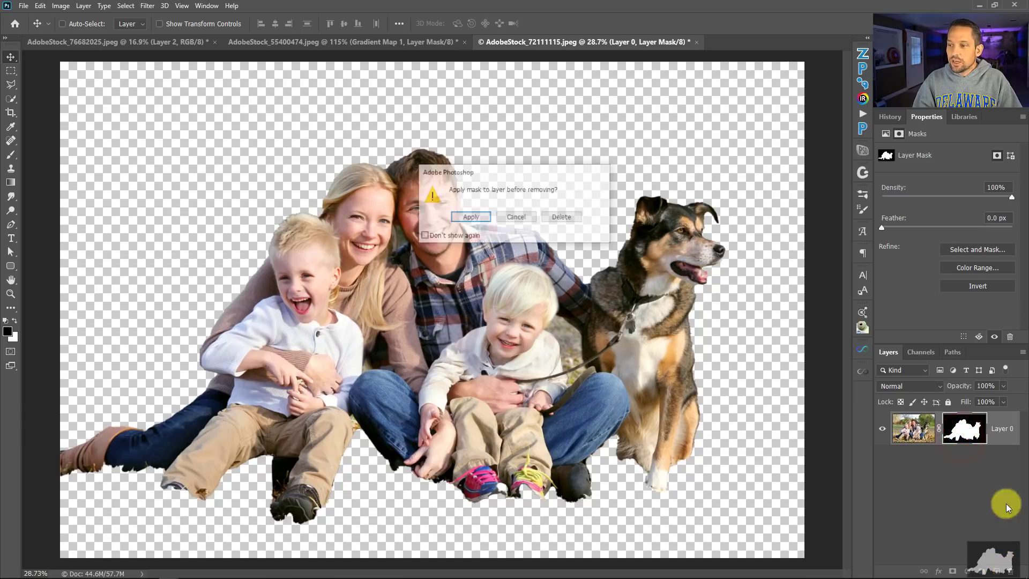
{"action": "left_click", "coordinate": [561, 216]}
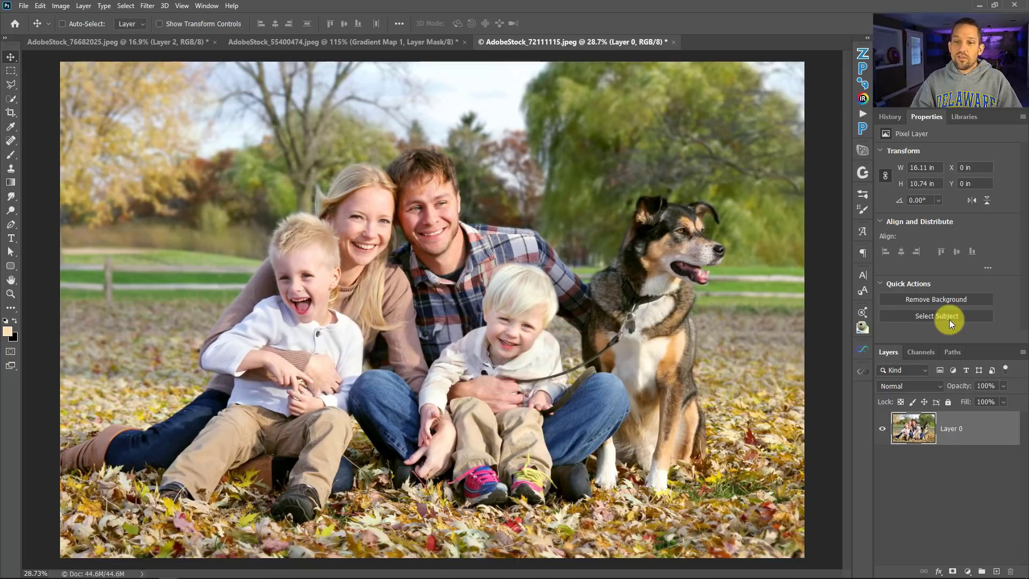
{"action": "left_click", "coordinate": [945, 316]}
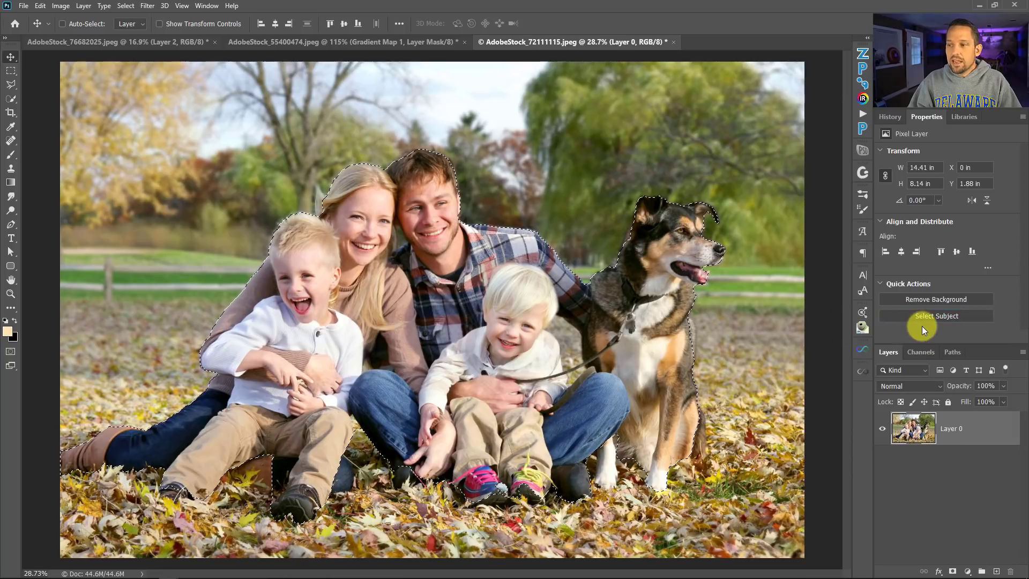
{"action": "left_click", "coordinate": [11, 71]}
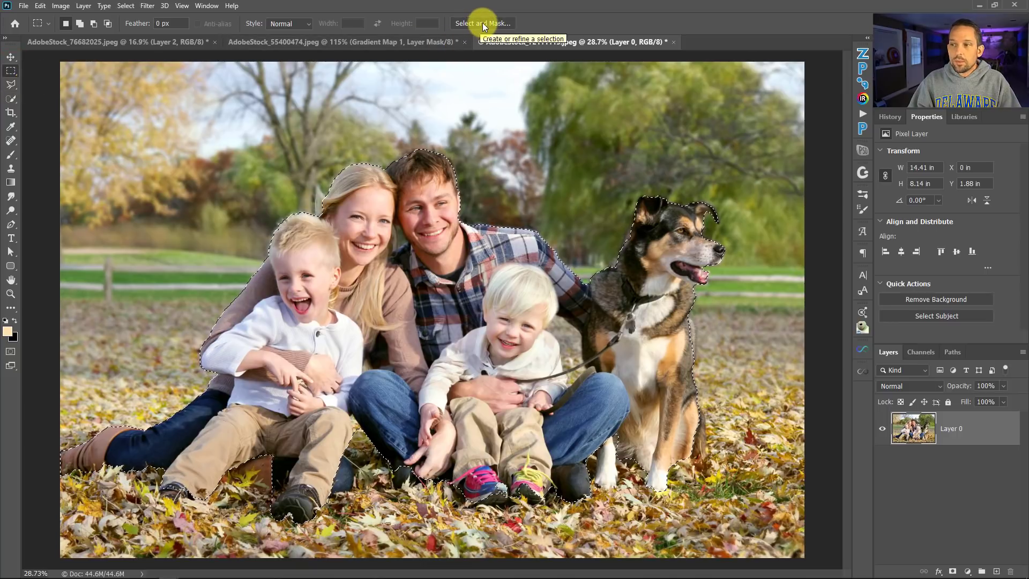
In Select and Mask, preview the selection in Onion Skin view at 56% transparency
{"action": "left_click", "coordinate": [482, 23]}
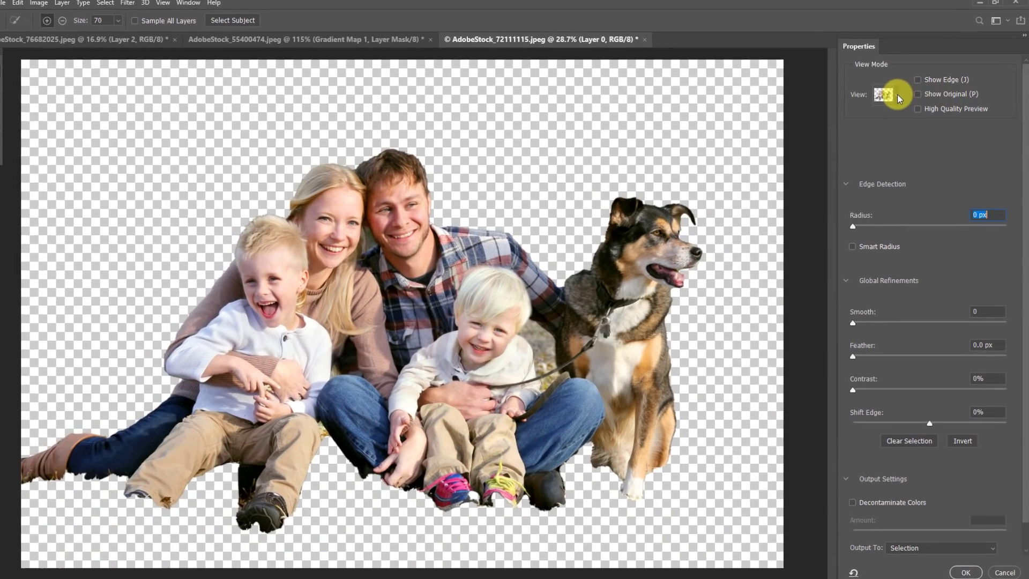
{"action": "left_click", "coordinate": [900, 95]}
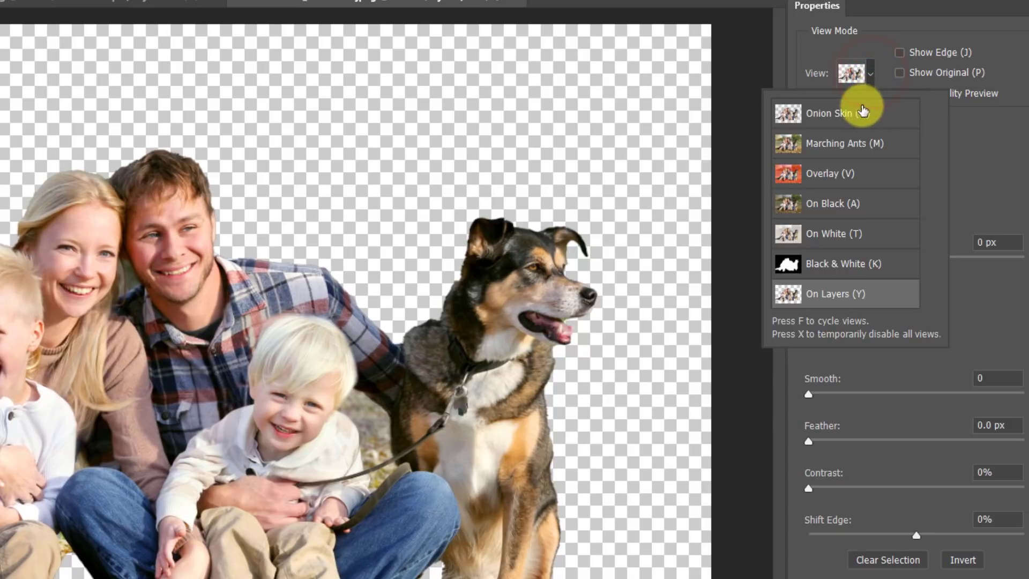
{"action": "left_click", "coordinate": [860, 111]}
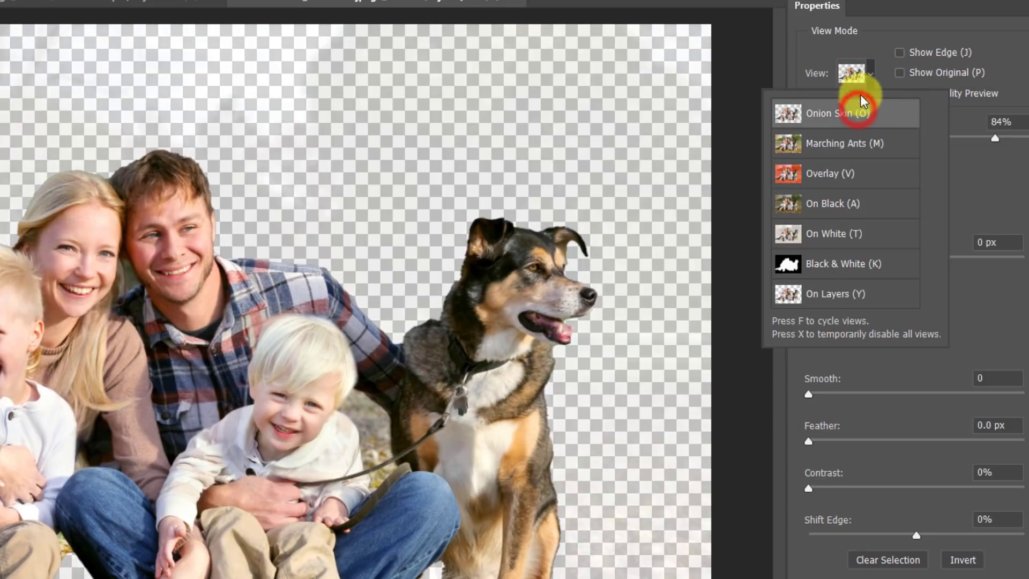
{"action": "left_click", "coordinate": [1014, 75]}
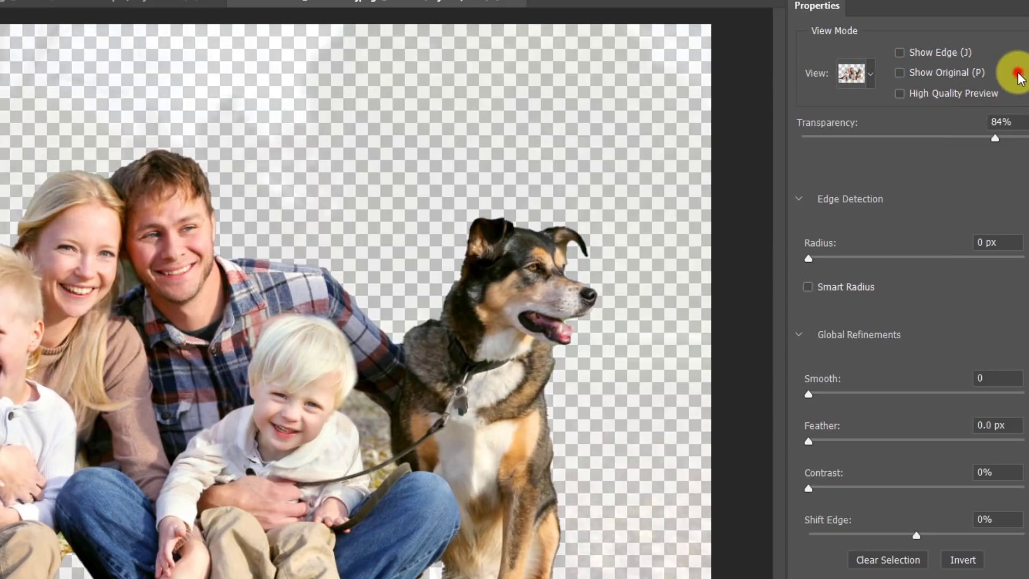
{"action": "left_click_drag", "start_coordinate": [993, 137], "coordinate": [917, 133]}
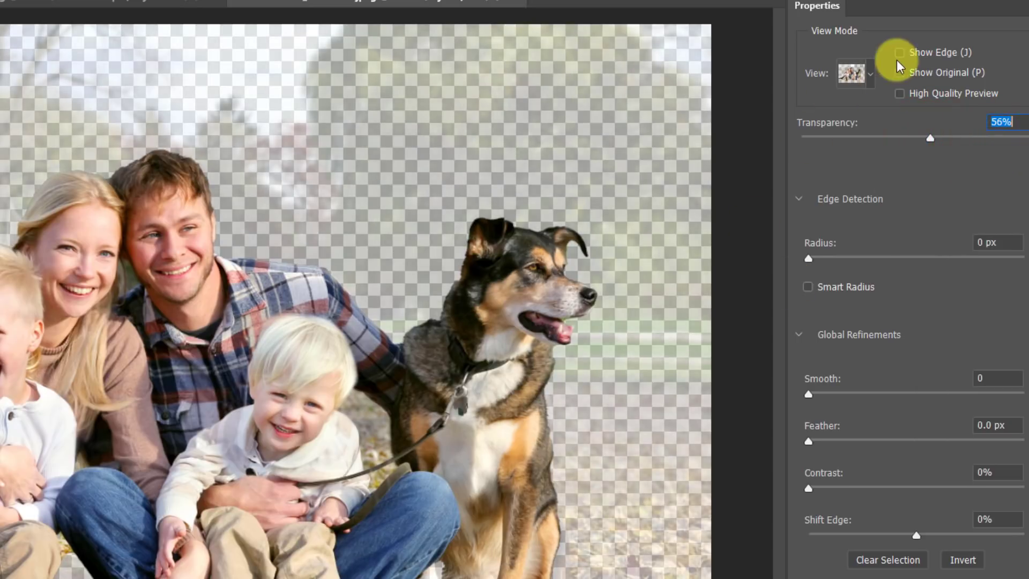
{"action": "left_click", "coordinate": [872, 75]}
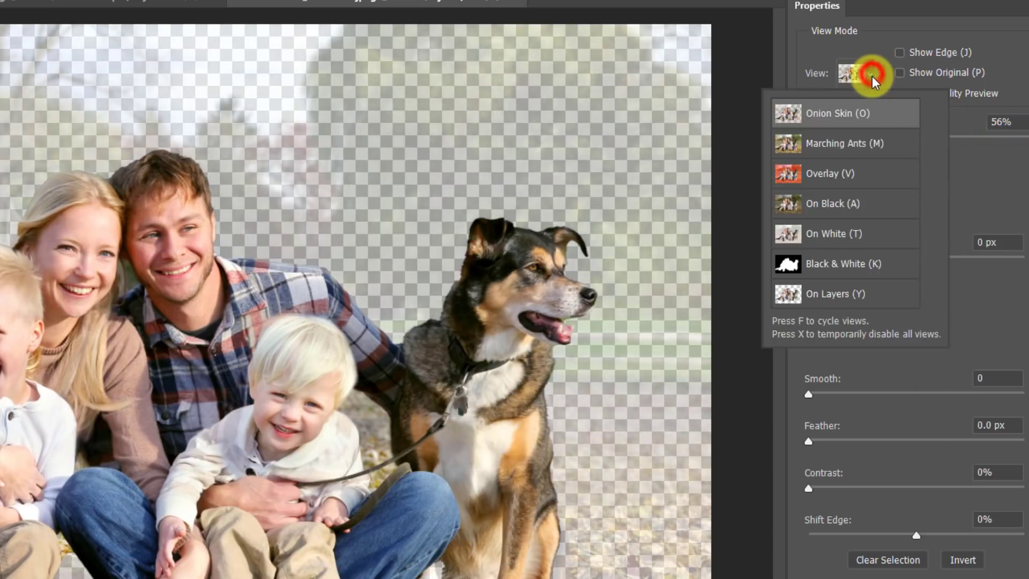
Switch the preview to Overlay view with a magenta (ff00e4) overlay at 70% opacity
{"action": "left_click", "coordinate": [825, 175]}
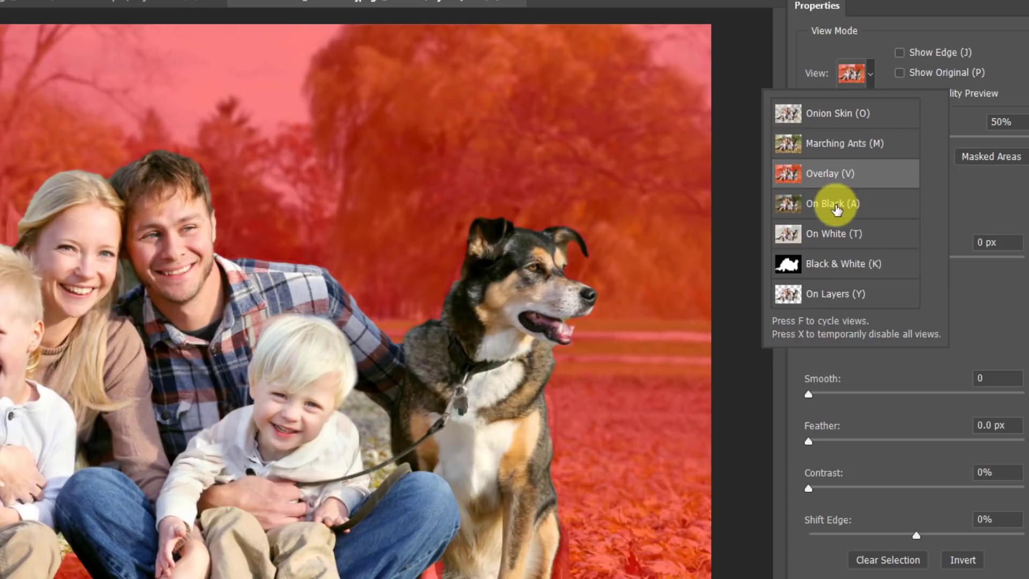
{"action": "left_click", "coordinate": [817, 292]}
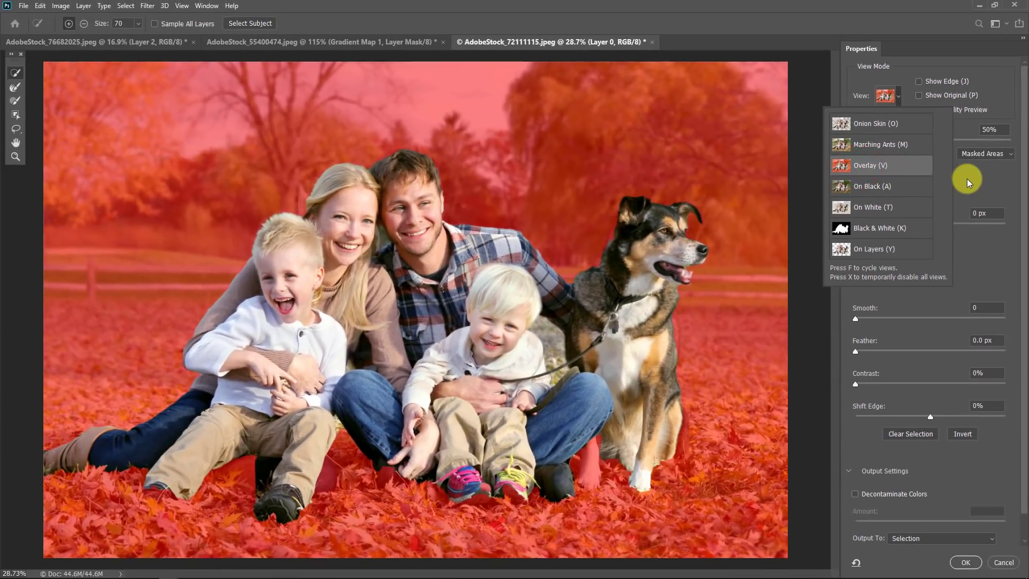
{"action": "left_click", "coordinate": [966, 179]}
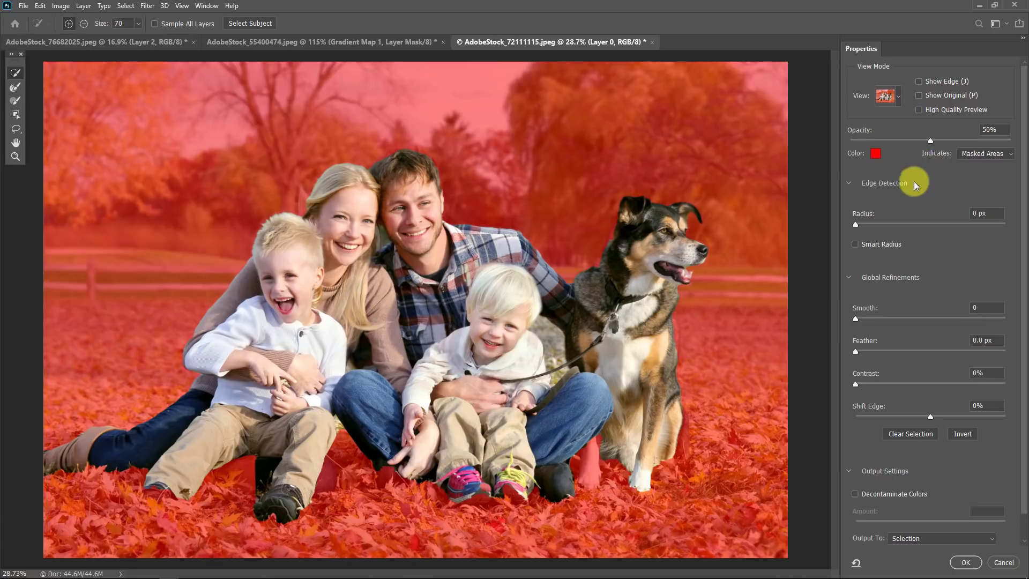
{"action": "mouse_move", "coordinate": [925, 141]}
{"action": "left_mouse_down"}
{"action": "mouse_move", "coordinate": [889, 141]}
{"action": "mouse_move", "coordinate": [918, 140]}
{"action": "left_mouse_up"}
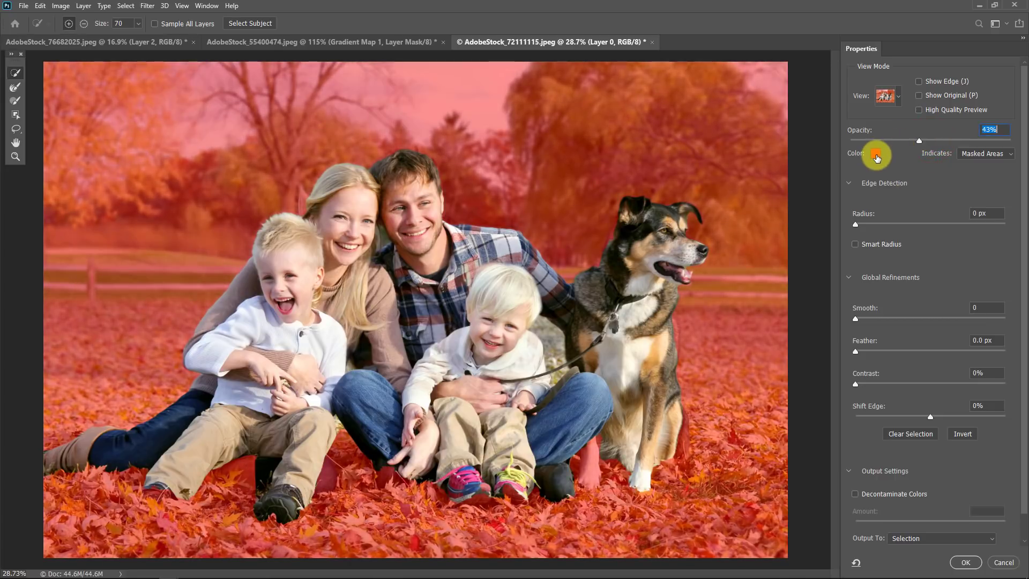
{"action": "left_click", "coordinate": [877, 154]}
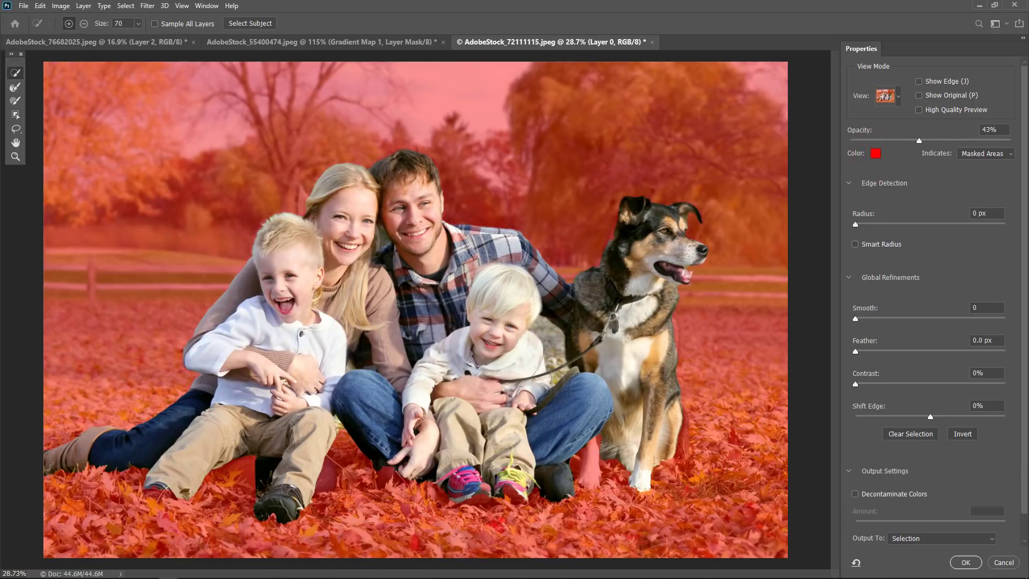
{"action": "left_click_drag", "start_coordinate": [626, 407], "coordinate": [628, 390]}
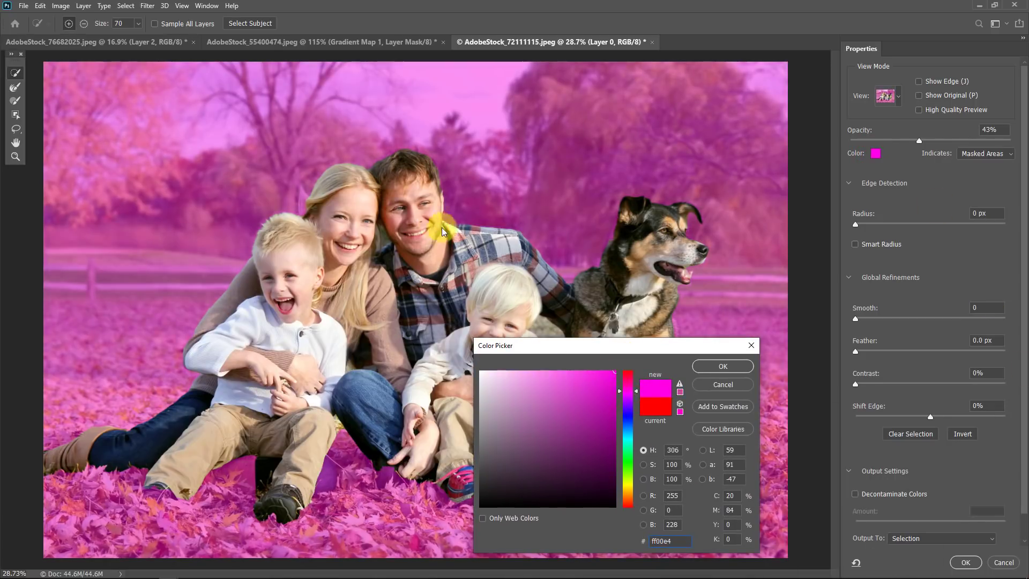
{"action": "left_click", "coordinate": [718, 366]}
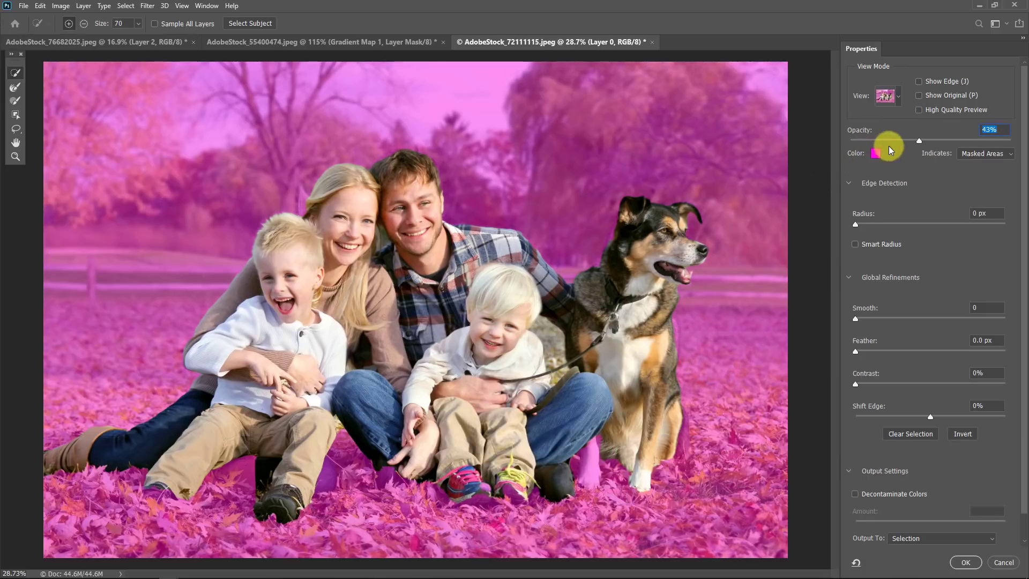
{"action": "left_click_drag", "start_coordinate": [946, 141], "coordinate": [973, 141]}
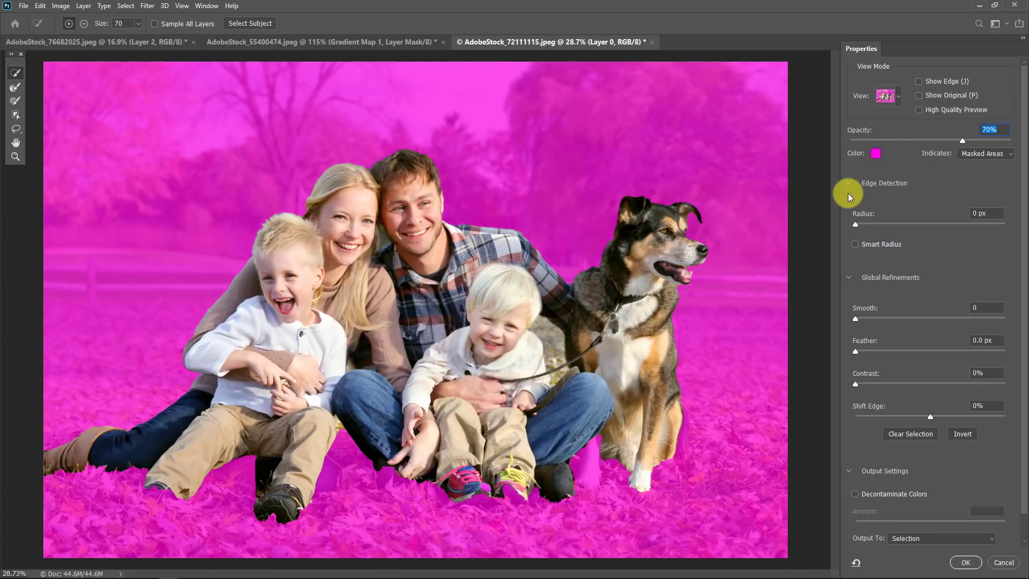
Enable Smart Radius and set the Edge Detection Radius to 4 px
{"action": "left_click", "coordinate": [855, 245]}
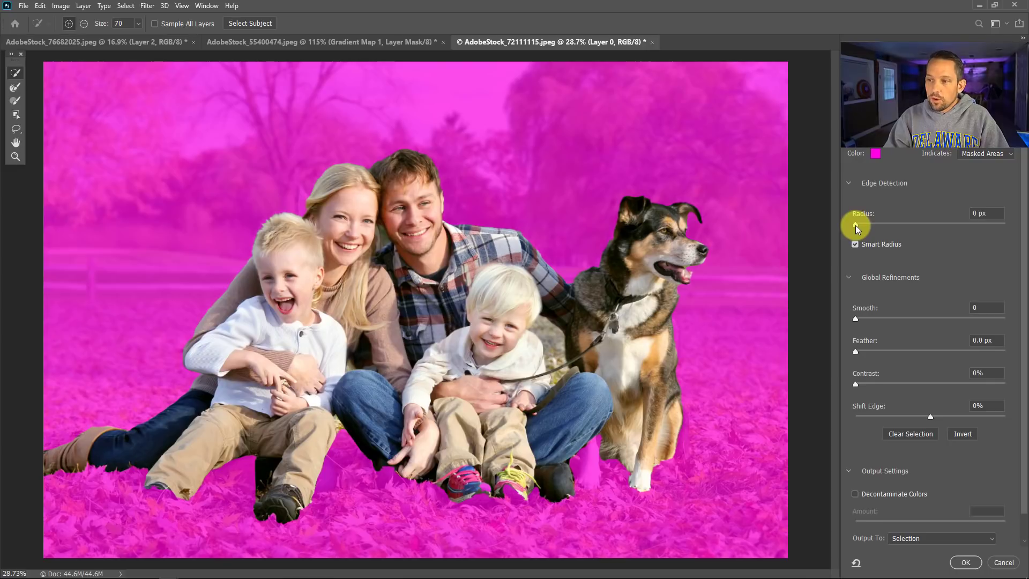
{"action": "left_click_drag", "start_coordinate": [855, 225], "coordinate": [888, 224]}
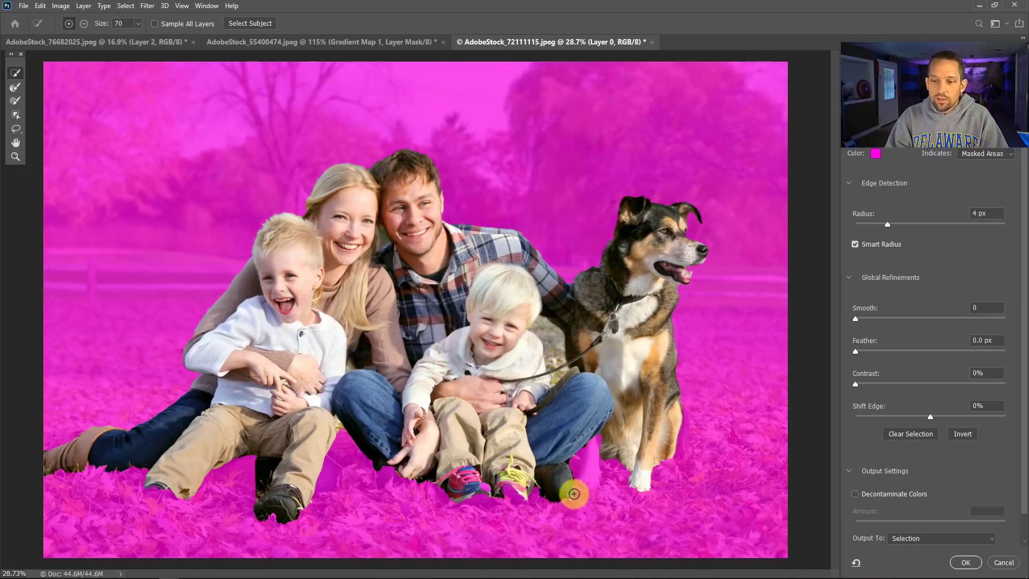
Add the lower-left leaves and the children's feet and shoes with the Quick Selection brush
{"action": "left_click", "coordinate": [14, 76]}
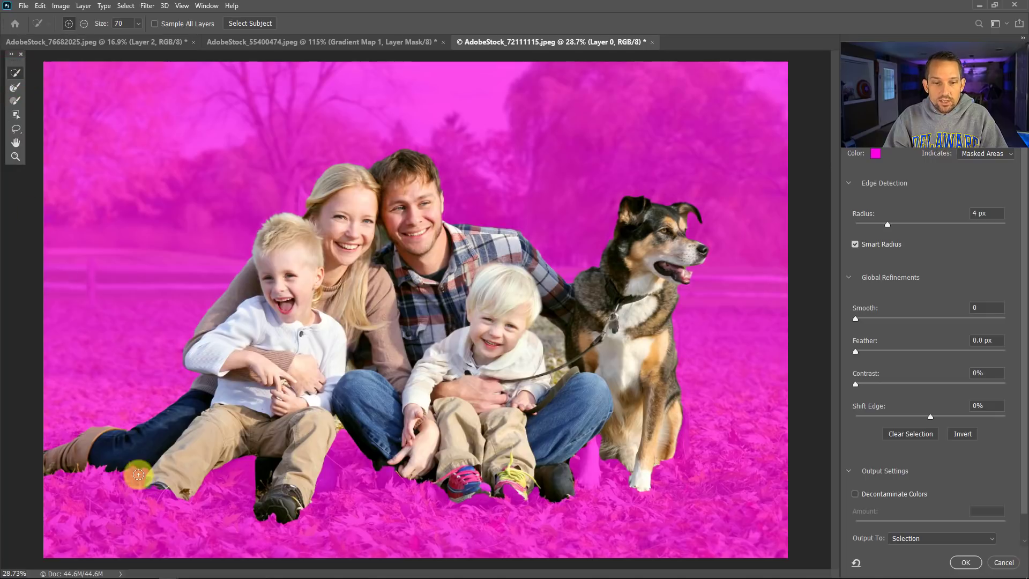
{"action": "mouse_move", "coordinate": [138, 474]}
{"action": "left_mouse_down"}
{"action": "mouse_move", "coordinate": [87, 501]}
{"action": "mouse_move", "coordinate": [75, 484]}
{"action": "mouse_move", "coordinate": [106, 476]}
{"action": "mouse_move", "coordinate": [49, 488]}
{"action": "mouse_move", "coordinate": [56, 468]}
{"action": "mouse_move", "coordinate": [52, 513]}
{"action": "mouse_move", "coordinate": [79, 477]}
{"action": "mouse_move", "coordinate": [161, 495]}
{"action": "mouse_move", "coordinate": [77, 510]}
{"action": "mouse_move", "coordinate": [52, 541]}
{"action": "mouse_move", "coordinate": [191, 508]}
{"action": "mouse_move", "coordinate": [59, 542]}
{"action": "left_mouse_up"}
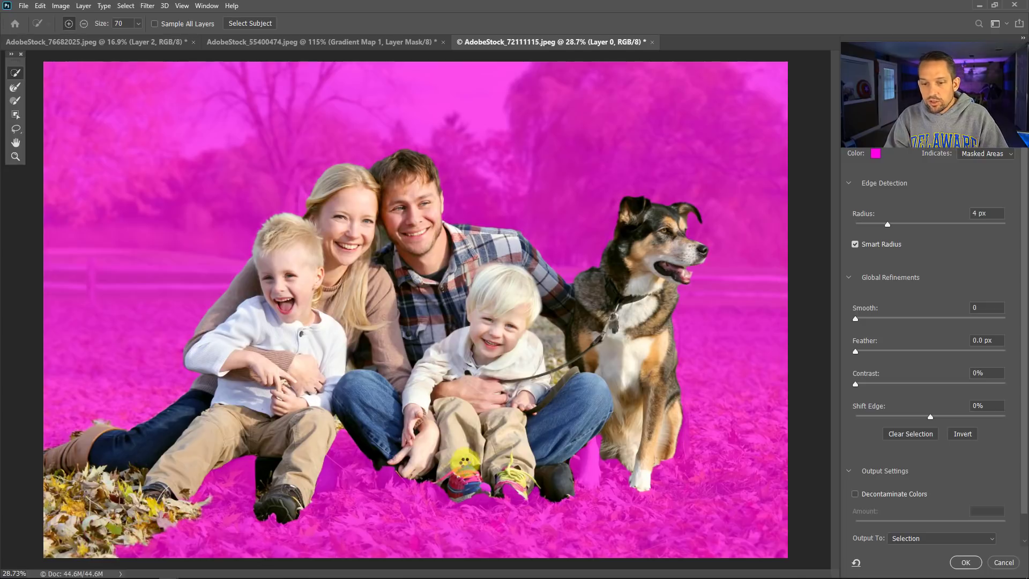
{"action": "mouse_move", "coordinate": [464, 460]}
{"action": "left_mouse_down"}
{"action": "mouse_move", "coordinate": [406, 493]}
{"action": "mouse_move", "coordinate": [201, 512]}
{"action": "mouse_move", "coordinate": [592, 532]}
{"action": "mouse_move", "coordinate": [580, 513]}
{"action": "mouse_move", "coordinate": [488, 497]}
{"action": "mouse_move", "coordinate": [457, 517]}
{"action": "mouse_move", "coordinate": [581, 508]}
{"action": "mouse_move", "coordinate": [741, 533]}
{"action": "mouse_move", "coordinate": [693, 494]}
{"action": "mouse_move", "coordinate": [663, 504]}
{"action": "mouse_move", "coordinate": [772, 500]}
{"action": "left_mouse_up"}
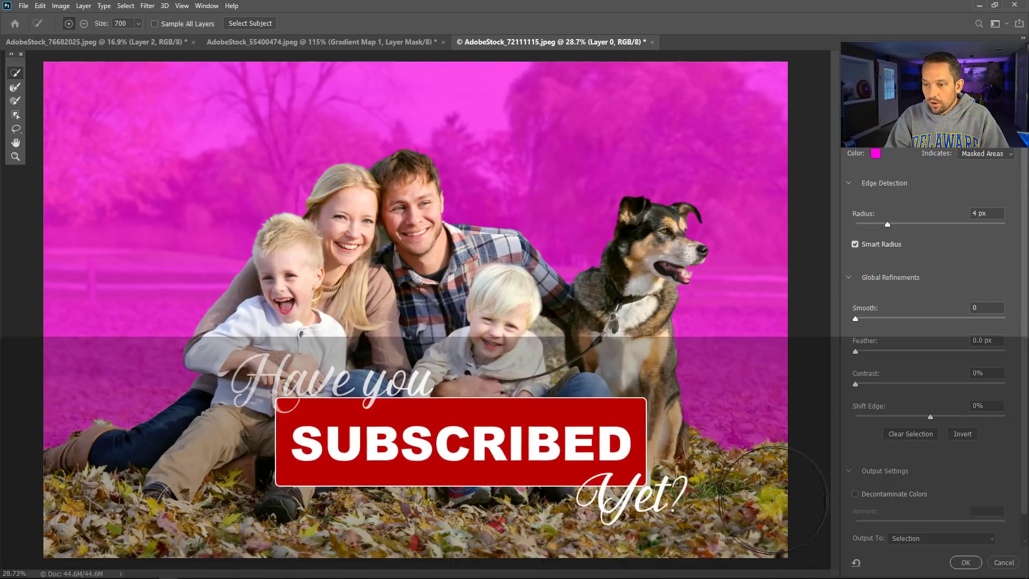
{"action": "left_click", "coordinate": [411, 449]}
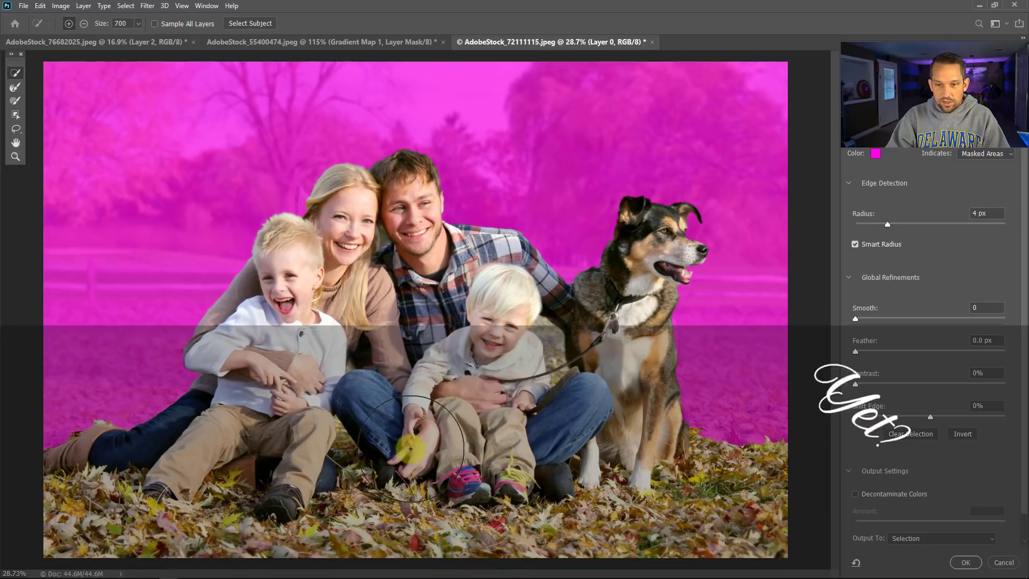
{"action": "mouse_move", "coordinate": [410, 448]}
{"action": "left_mouse_down"}
{"action": "mouse_move", "coordinate": [487, 471]}
{"action": "mouse_move", "coordinate": [481, 494]}
{"action": "mouse_move", "coordinate": [737, 484]}
{"action": "mouse_move", "coordinate": [589, 482]}
{"action": "mouse_move", "coordinate": [477, 525]}
{"action": "mouse_move", "coordinate": [548, 480]}
{"action": "mouse_move", "coordinate": [545, 459]}
{"action": "mouse_move", "coordinate": [606, 506]}
{"action": "mouse_move", "coordinate": [635, 463]}
{"action": "mouse_move", "coordinate": [577, 383]}
{"action": "mouse_move", "coordinate": [570, 349]}
{"action": "mouse_move", "coordinate": [529, 312]}
{"action": "mouse_move", "coordinate": [540, 361]}
{"action": "mouse_move", "coordinate": [547, 341]}
{"action": "mouse_move", "coordinate": [588, 353]}
{"action": "left_mouse_up"}
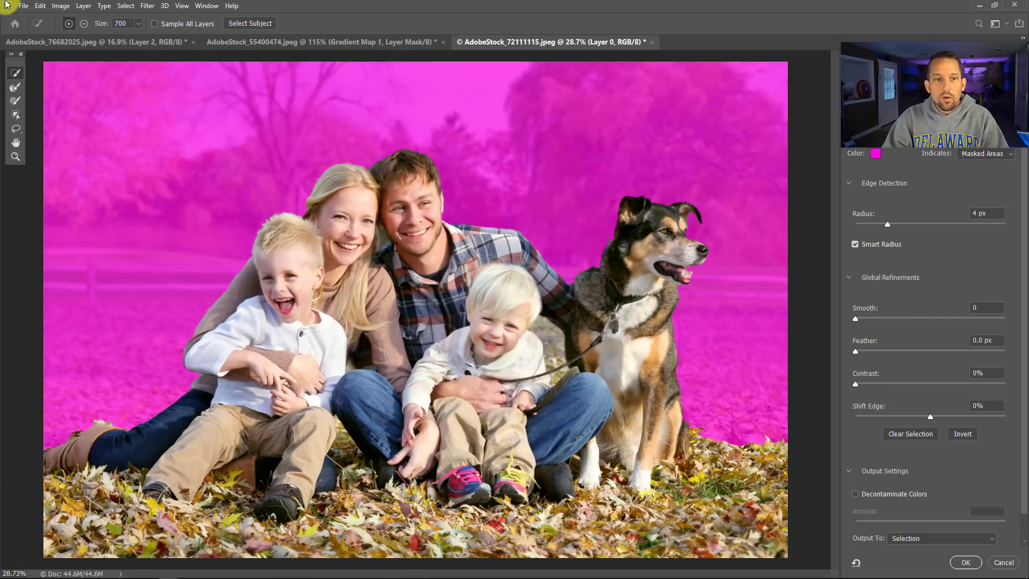
Refine the leash edge and subtract the gap between the younger boy and the dog
{"action": "left_click", "coordinate": [16, 73]}
{"action": "mouse_move", "coordinate": [602, 337]}
{"action": "left_mouse_down"}
{"action": "mouse_move", "coordinate": [599, 372]}
{"action": "mouse_move", "coordinate": [552, 362]}
{"action": "left_mouse_up"}
{"action": "left_click", "coordinate": [552, 339], "text": "alt"}
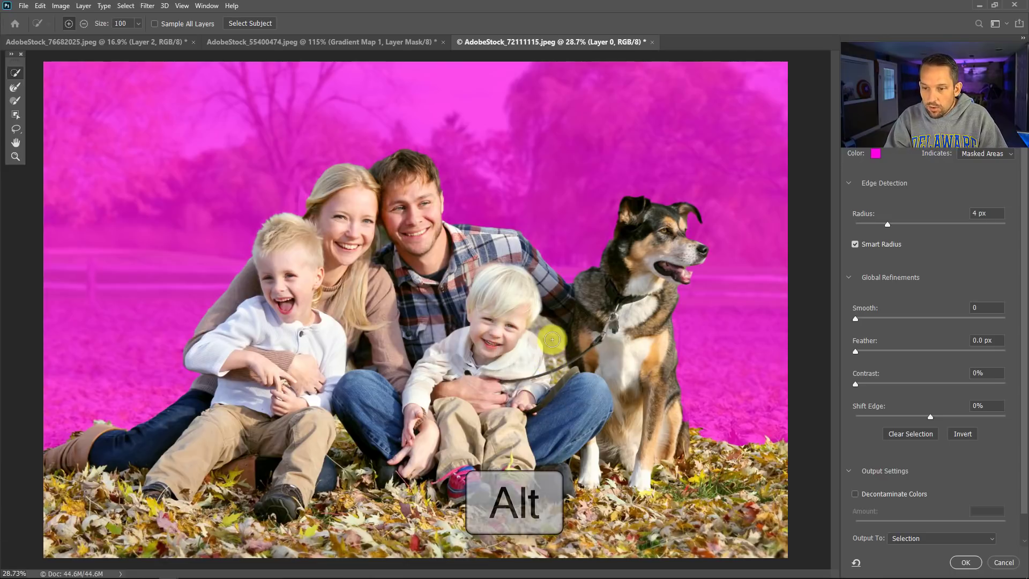
{"action": "key", "text": "bracketleft"}
{"action": "key", "text": "bracketleft"}
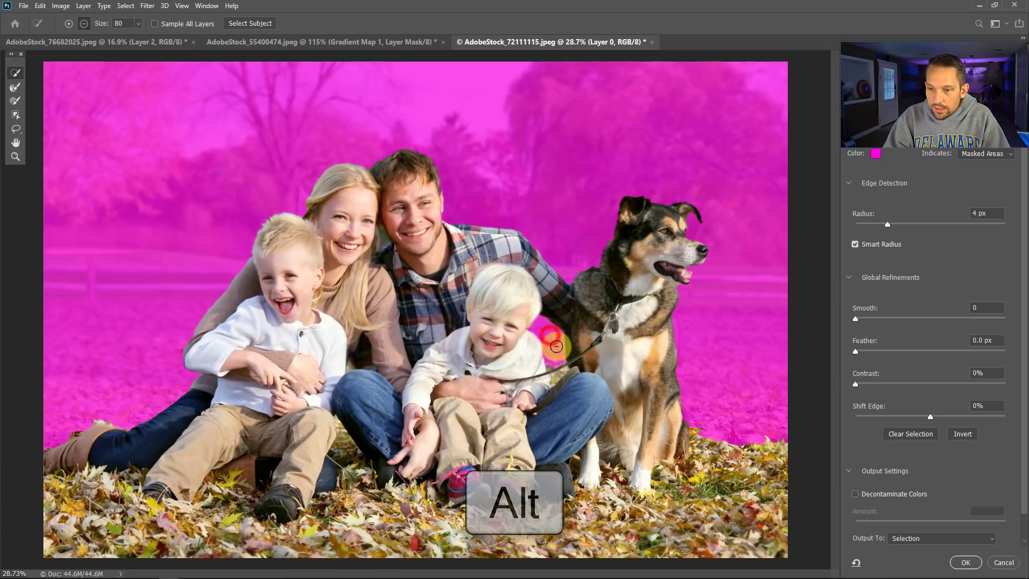
{"action": "left_click_drag", "start_coordinate": [556, 346], "coordinate": [551, 356]}
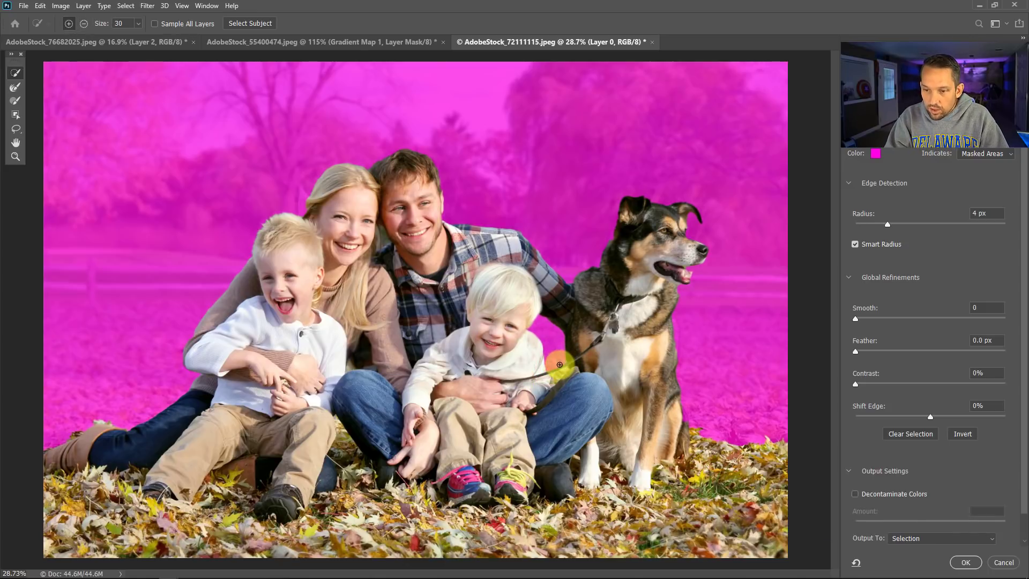
{"action": "mouse_move", "coordinate": [558, 365]}
{"action": "left_mouse_down"}
{"action": "mouse_move", "coordinate": [560, 378]}
{"action": "mouse_move", "coordinate": [567, 364]}
{"action": "left_mouse_up"}
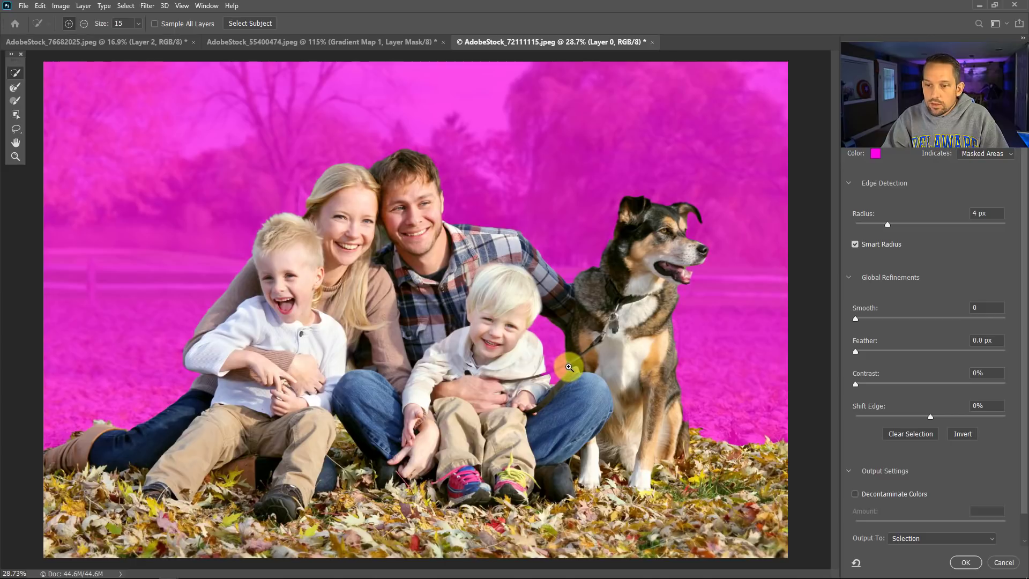
Paint along the dog's leash with the Refine Edge Brush to keep it solid
{"action": "scroll", "coordinate": [568, 366], "scroll_direction": "up", "scroll_amount": 1}
{"action": "scroll", "coordinate": [565, 368], "scroll_direction": "up", "scroll_amount": 8}
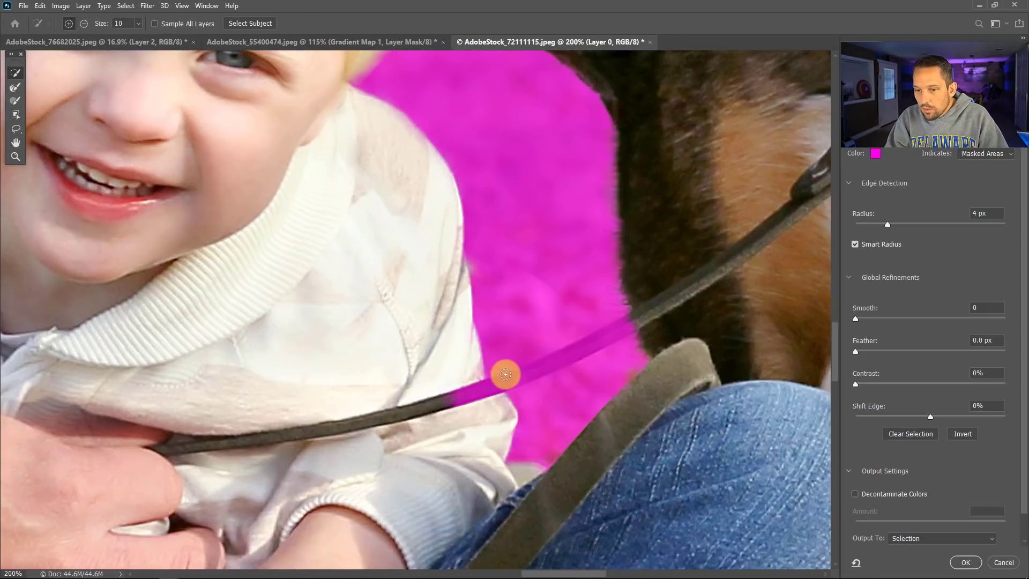
{"action": "left_click_drag", "start_coordinate": [487, 388], "coordinate": [590, 342]}
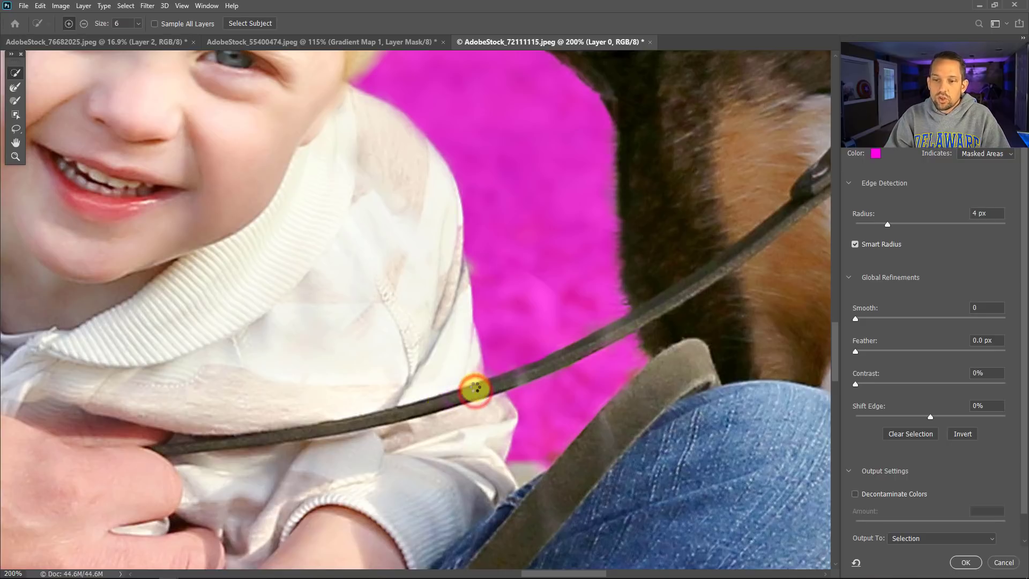
Fit the photo on screen, zoom to the couple's faces, and mask out the gap between their heads
{"action": "key", "text": "ctrl+space"}
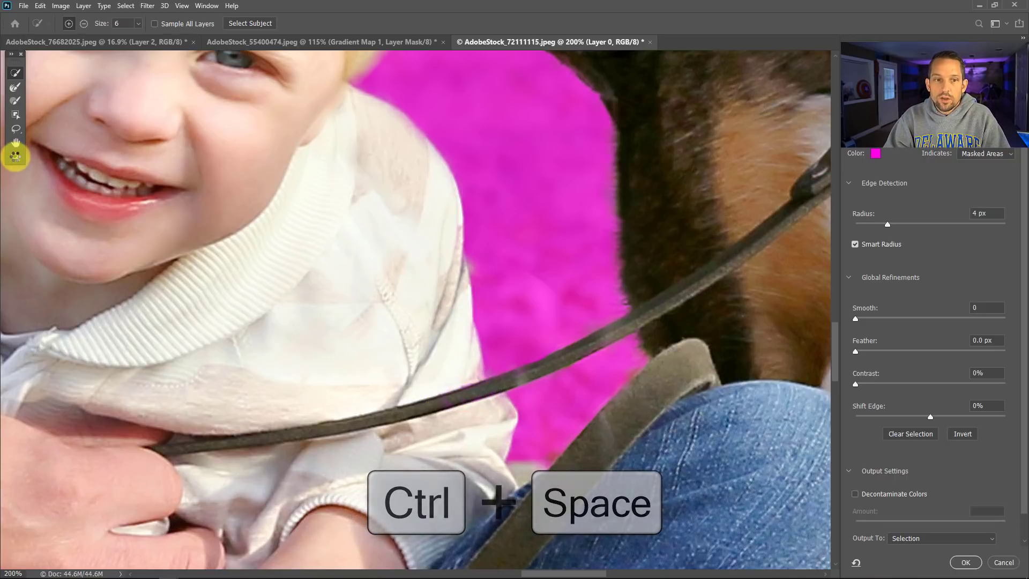
{"action": "right_click", "coordinate": [384, 217]}
{"action": "left_click", "coordinate": [383, 218]}
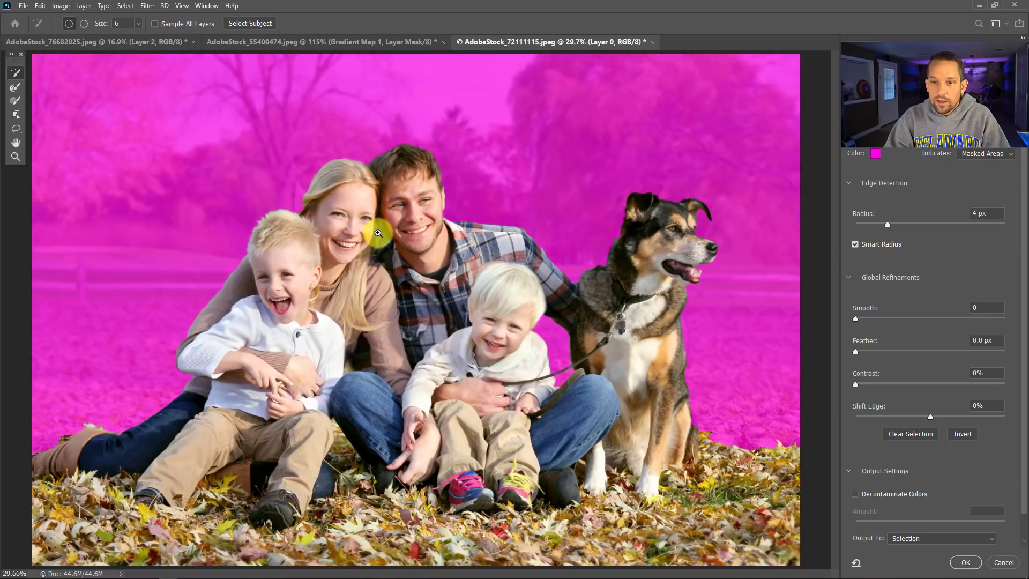
{"action": "left_click_drag", "start_coordinate": [379, 233], "coordinate": [455, 244]}
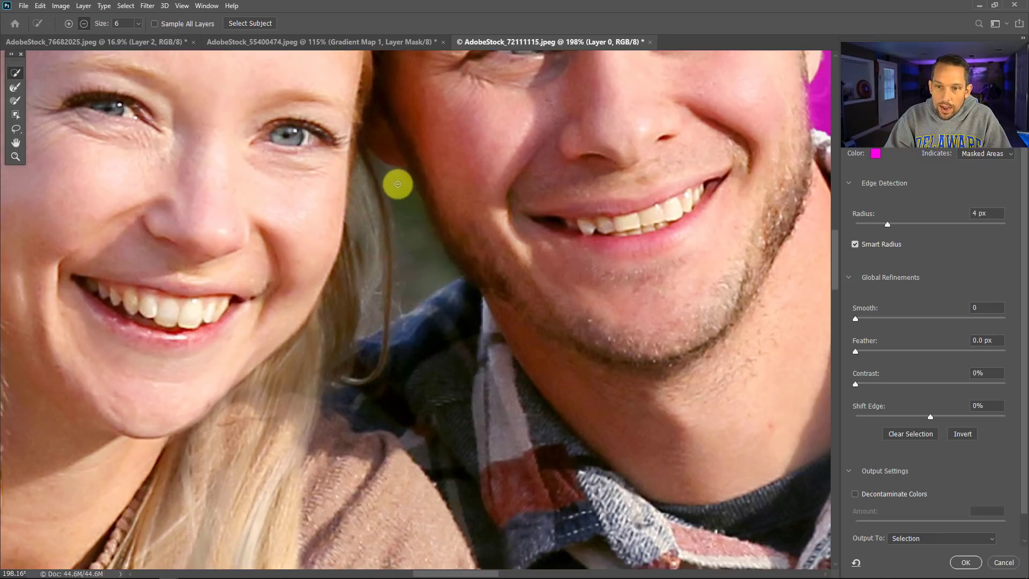
{"action": "mouse_move", "coordinate": [405, 201]}
{"action": "left_mouse_down"}
{"action": "mouse_move", "coordinate": [412, 299]}
{"action": "mouse_move", "coordinate": [426, 242]}
{"action": "mouse_move", "coordinate": [393, 177]}
{"action": "left_mouse_up"}
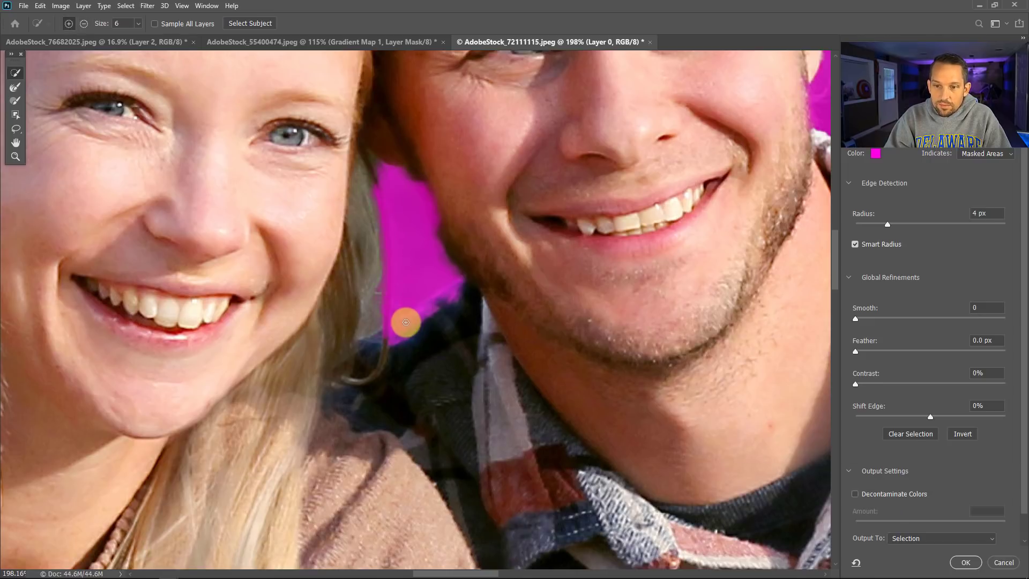
{"action": "mouse_move", "coordinate": [398, 330]}
{"action": "left_mouse_down"}
{"action": "mouse_move", "coordinate": [456, 290]}
{"action": "mouse_move", "coordinate": [409, 336]}
{"action": "mouse_move", "coordinate": [473, 287]}
{"action": "mouse_move", "coordinate": [401, 336]}
{"action": "mouse_move", "coordinate": [445, 227]}
{"action": "mouse_move", "coordinate": [423, 167]}
{"action": "mouse_move", "coordinate": [438, 216]}
{"action": "left_mouse_up"}
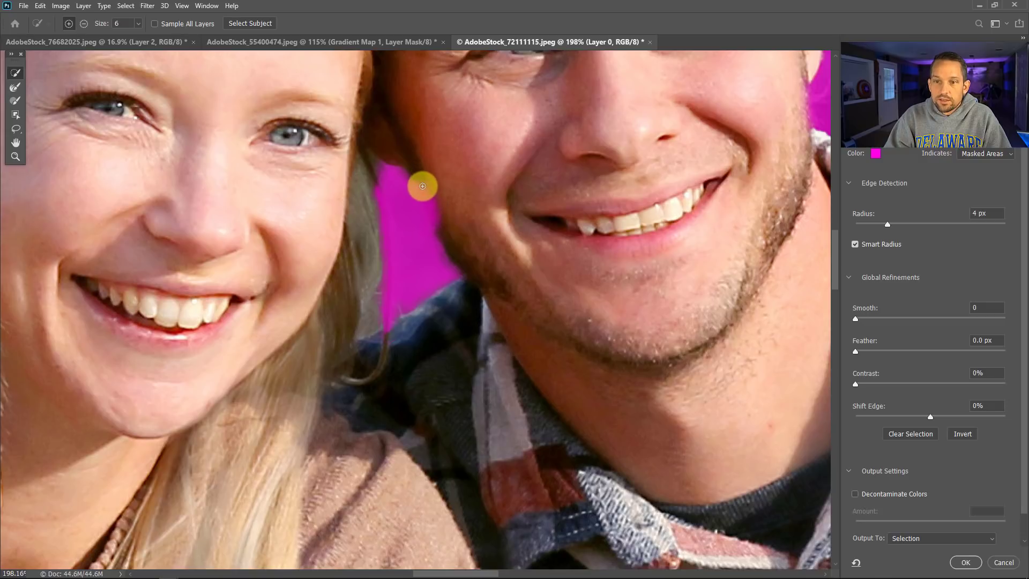
{"action": "left_click_drag", "start_coordinate": [429, 197], "coordinate": [438, 227]}
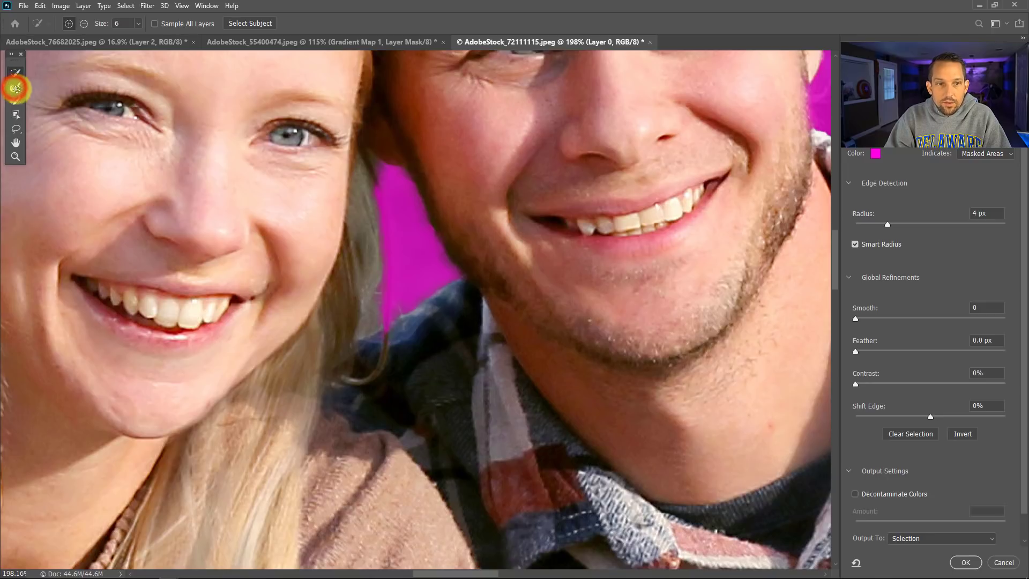
Refine the woman's hair edge and the man's neck edge down to his collar
{"action": "left_click", "coordinate": [15, 88]}
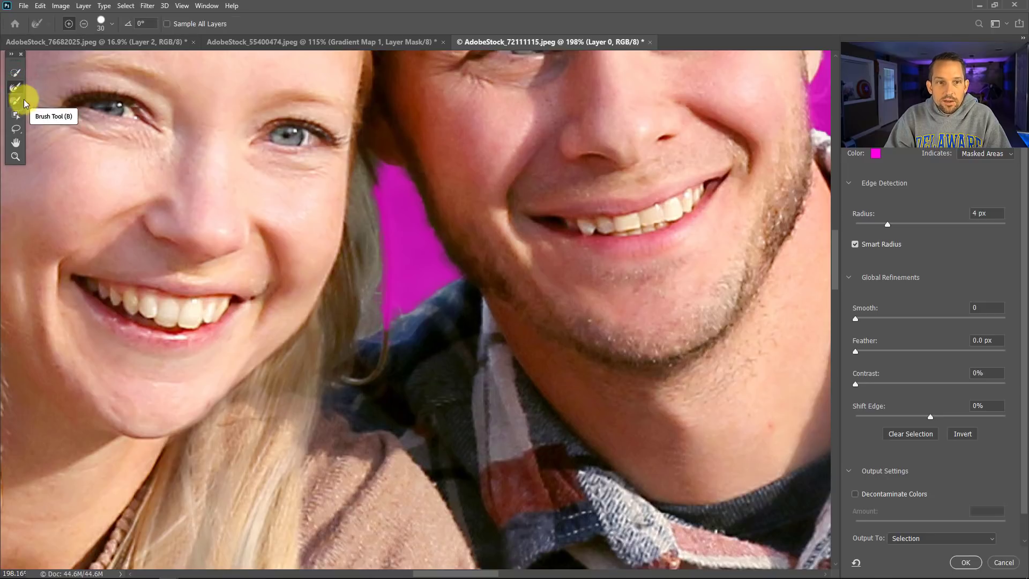
{"action": "left_click_drag", "start_coordinate": [359, 228], "coordinate": [367, 188]}
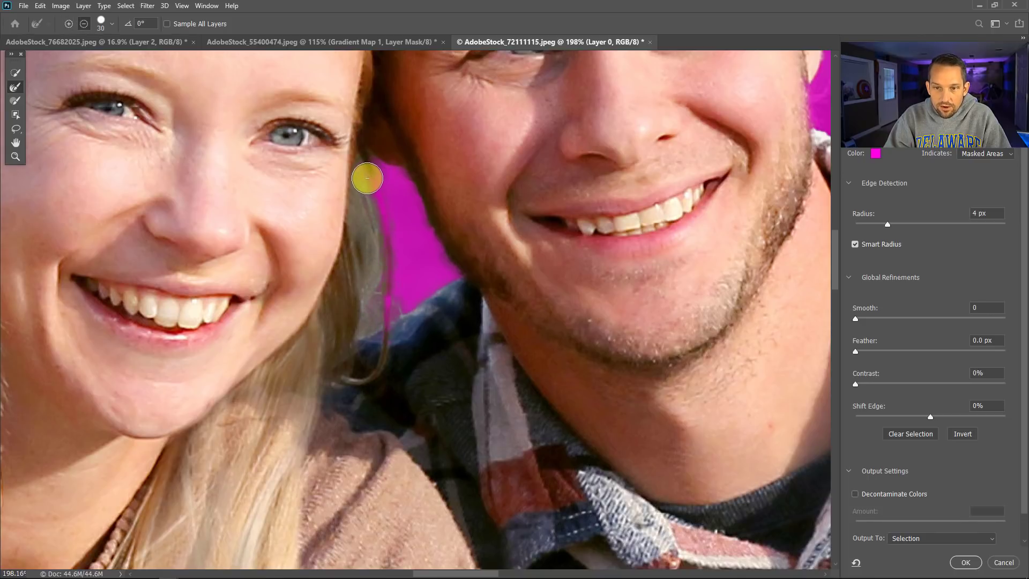
{"action": "left_click", "coordinate": [367, 177]}
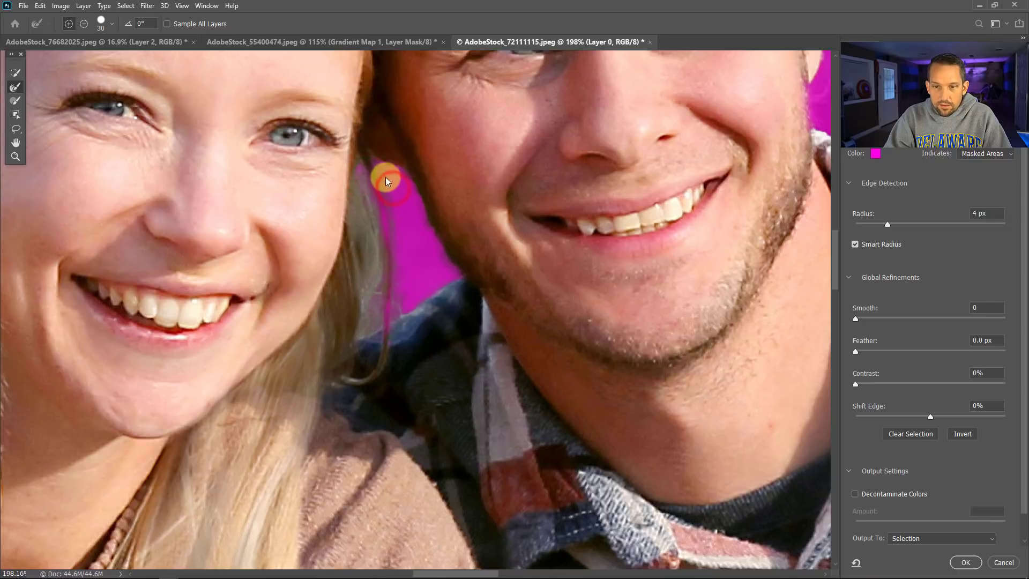
{"action": "left_click", "coordinate": [14, 72]}
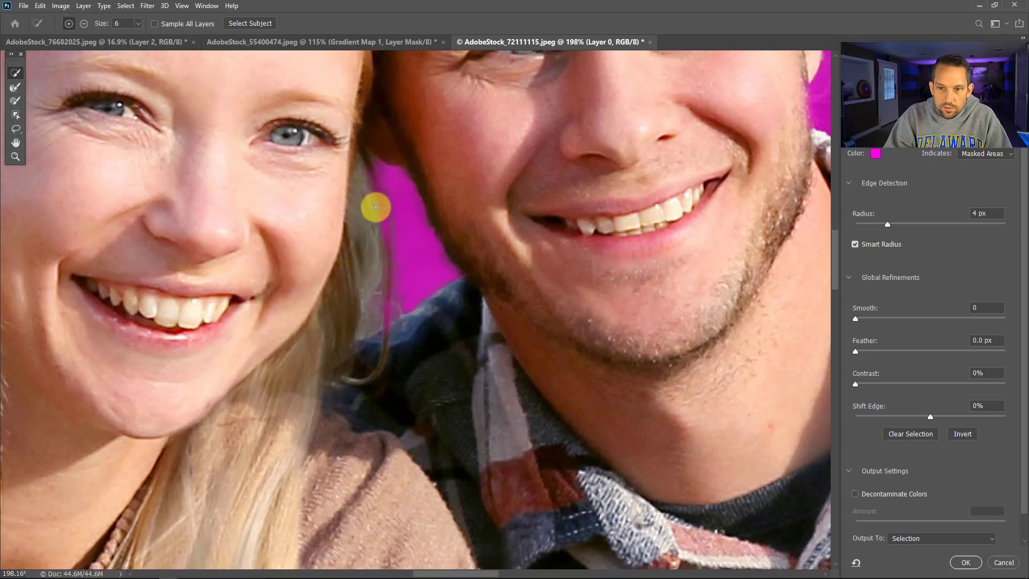
{"action": "mouse_move", "coordinate": [376, 207]}
{"action": "left_mouse_down"}
{"action": "mouse_move", "coordinate": [401, 237]}
{"action": "mouse_move", "coordinate": [376, 187]}
{"action": "left_mouse_up"}
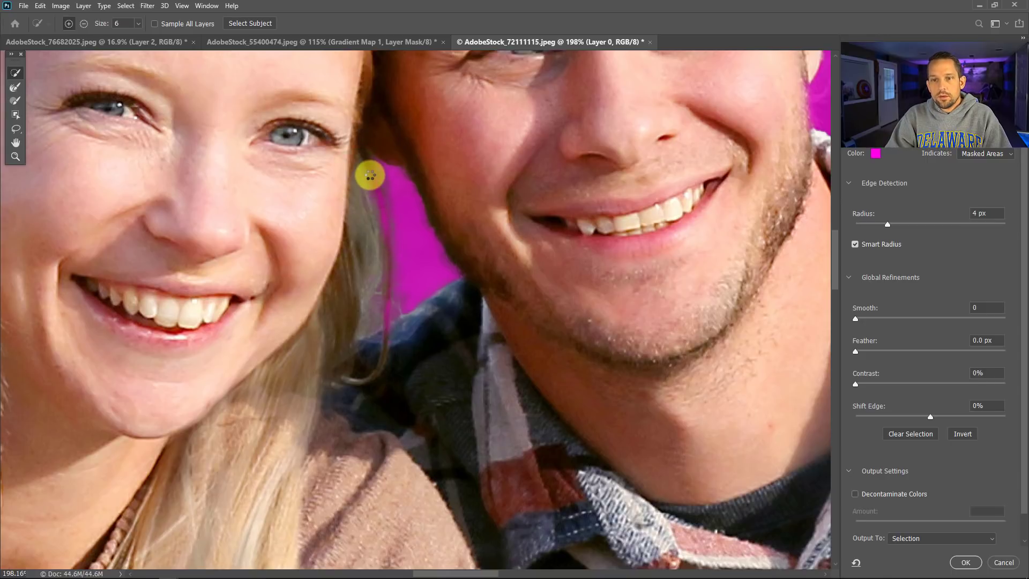
{"action": "left_click_drag", "start_coordinate": [382, 230], "coordinate": [379, 324]}
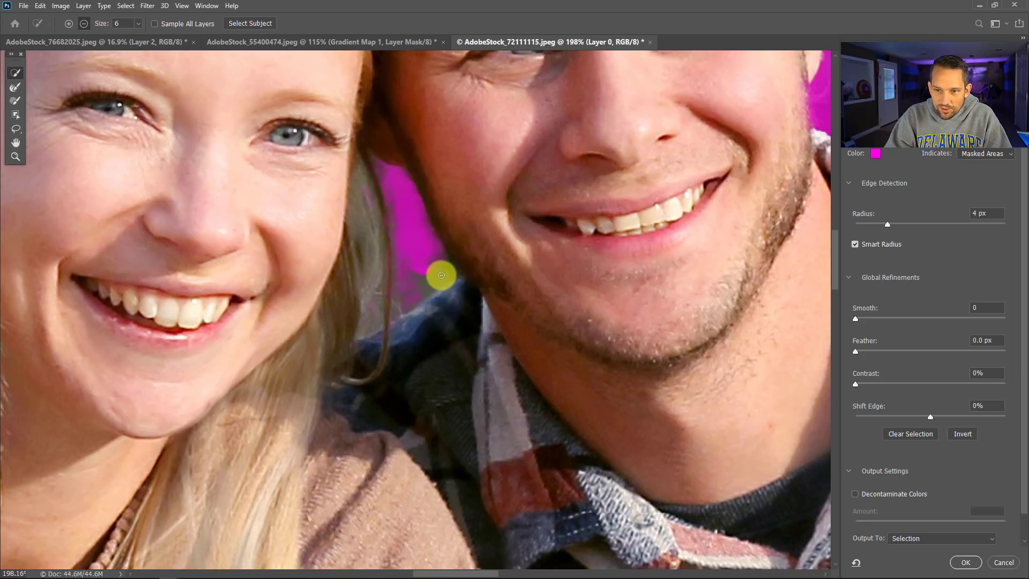
{"action": "mouse_move", "coordinate": [437, 278]}
{"action": "left_mouse_down"}
{"action": "mouse_move", "coordinate": [415, 286]}
{"action": "mouse_move", "coordinate": [445, 276]}
{"action": "mouse_move", "coordinate": [415, 221]}
{"action": "left_mouse_up"}
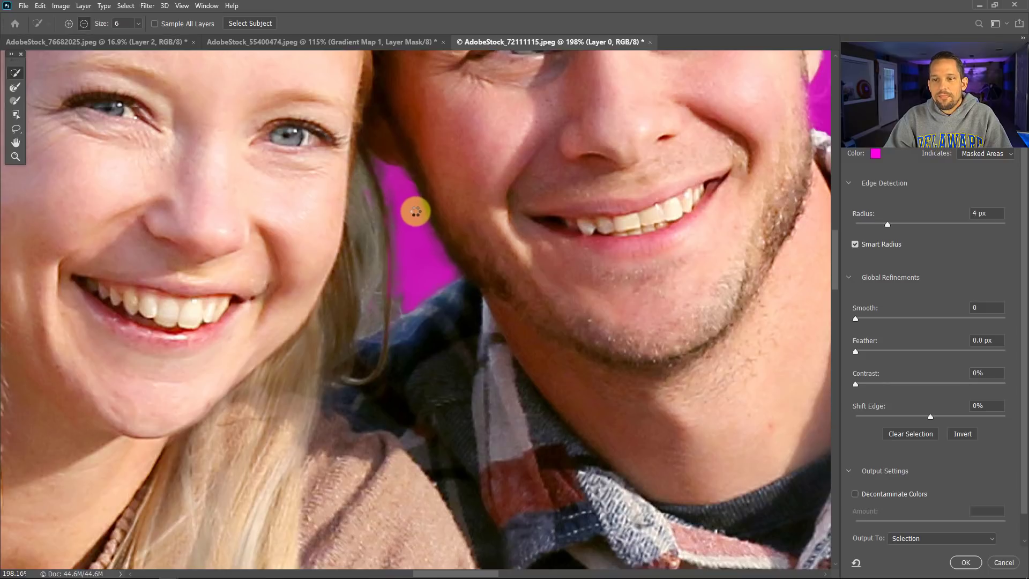
{"action": "scroll", "coordinate": [479, 216], "scroll_direction": "down", "scroll_amount": 6}
Zoom into the heads and recover the woman's flyaway hair strands with the Refine Edge Brush
{"action": "key", "text": "z"}
{"action": "left_click_drag", "start_coordinate": [401, 146], "coordinate": [466, 179]}
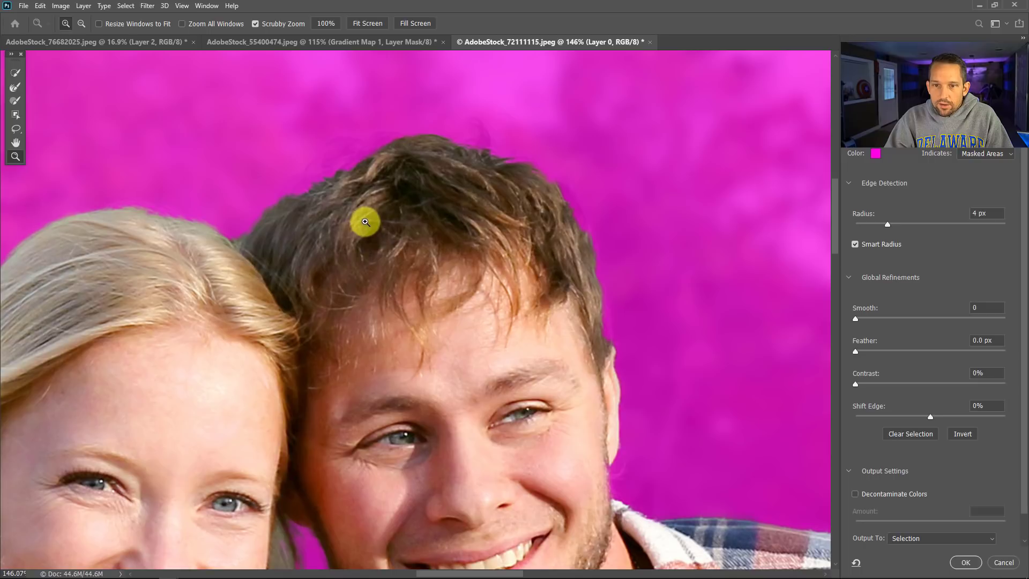
{"action": "left_click_drag", "start_coordinate": [372, 215], "coordinate": [367, 179]}
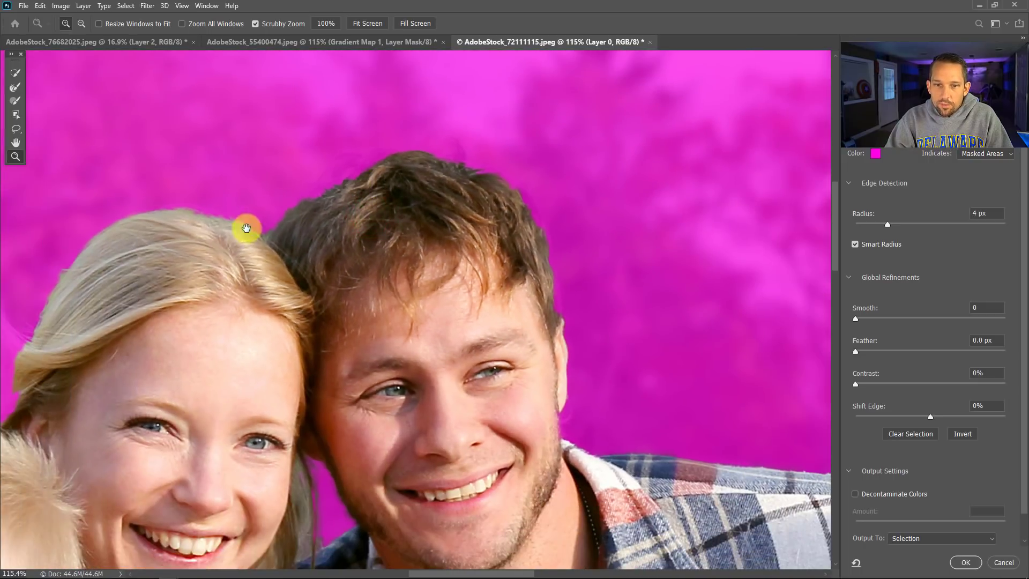
{"action": "mouse_move", "coordinate": [242, 233]}
{"action": "left_mouse_down"}
{"action": "mouse_move", "coordinate": [309, 194]}
{"action": "mouse_move", "coordinate": [351, 188]}
{"action": "left_mouse_up"}
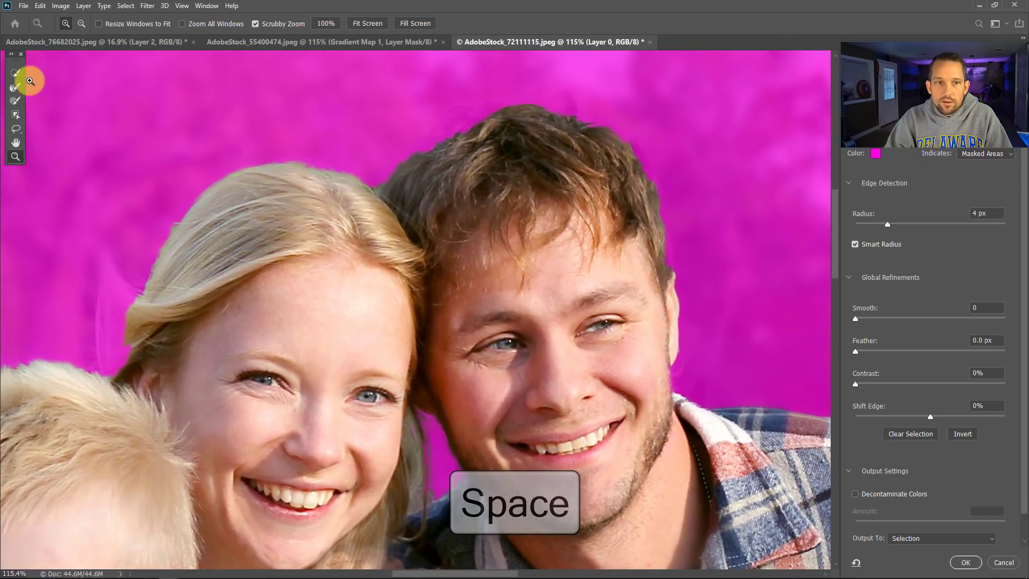
{"action": "left_click", "coordinate": [14, 87]}
{"action": "left_click", "coordinate": [14, 87]}
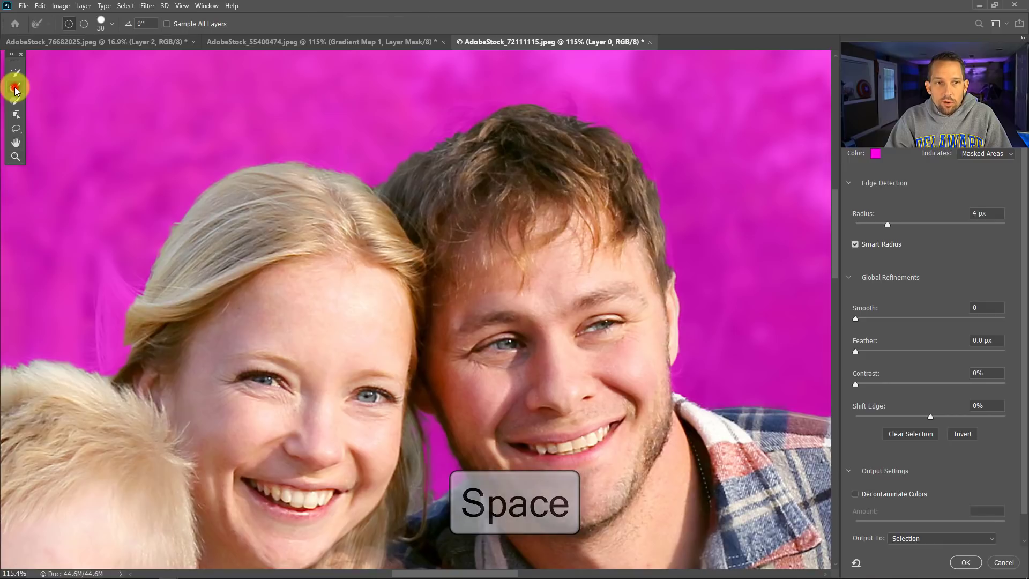
{"action": "mouse_move", "coordinate": [149, 296]}
{"action": "left_mouse_down"}
{"action": "mouse_move", "coordinate": [112, 359]}
{"action": "mouse_move", "coordinate": [133, 338]}
{"action": "mouse_move", "coordinate": [135, 353]}
{"action": "mouse_move", "coordinate": [126, 356]}
{"action": "mouse_move", "coordinate": [105, 271]}
{"action": "mouse_move", "coordinate": [109, 353]}
{"action": "mouse_move", "coordinate": [118, 363]}
{"action": "mouse_move", "coordinate": [135, 340]}
{"action": "mouse_move", "coordinate": [112, 363]}
{"action": "mouse_move", "coordinate": [140, 339]}
{"action": "mouse_move", "coordinate": [111, 367]}
{"action": "mouse_move", "coordinate": [128, 333]}
{"action": "left_mouse_up"}
{"action": "left_click_drag", "start_coordinate": [338, 162], "coordinate": [337, 160]}
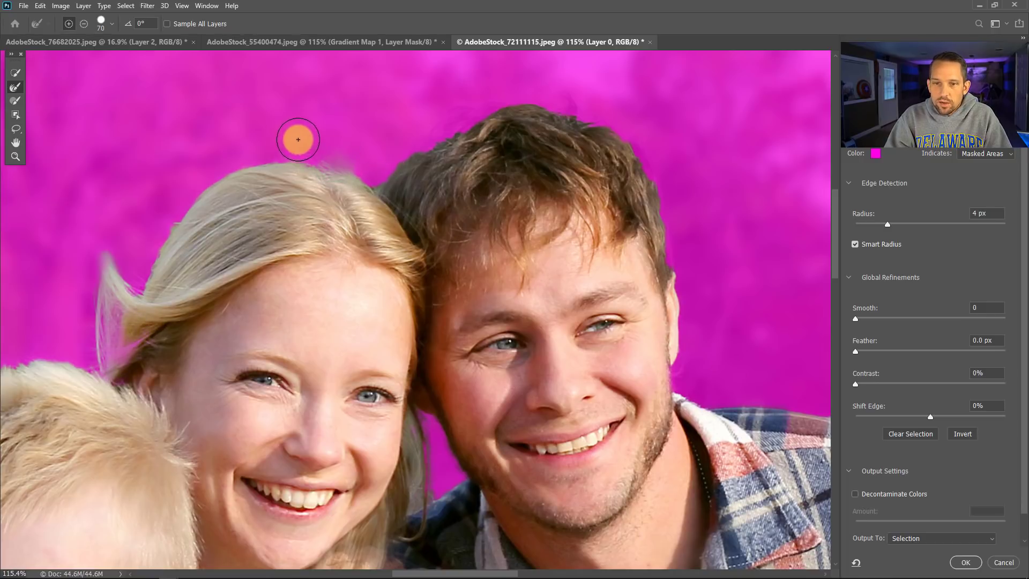
{"action": "mouse_move", "coordinate": [320, 154]}
{"action": "left_mouse_down"}
{"action": "mouse_move", "coordinate": [341, 158]}
{"action": "mouse_move", "coordinate": [288, 159]}
{"action": "mouse_move", "coordinate": [423, 181]}
{"action": "mouse_move", "coordinate": [422, 138]}
{"action": "mouse_move", "coordinate": [477, 112]}
{"action": "mouse_move", "coordinate": [507, 106]}
{"action": "mouse_move", "coordinate": [421, 142]}
{"action": "mouse_move", "coordinate": [422, 156]}
{"action": "mouse_move", "coordinate": [435, 136]}
{"action": "mouse_move", "coordinate": [575, 104]}
{"action": "mouse_move", "coordinate": [561, 102]}
{"action": "mouse_move", "coordinate": [575, 119]}
{"action": "mouse_move", "coordinate": [619, 120]}
{"action": "mouse_move", "coordinate": [499, 126]}
{"action": "mouse_move", "coordinate": [460, 158]}
{"action": "mouse_move", "coordinate": [443, 131]}
{"action": "mouse_move", "coordinate": [367, 175]}
{"action": "left_mouse_up"}
Add the man's hairline to the selection with the Quick Selection tool
{"action": "left_click", "coordinate": [15, 78]}
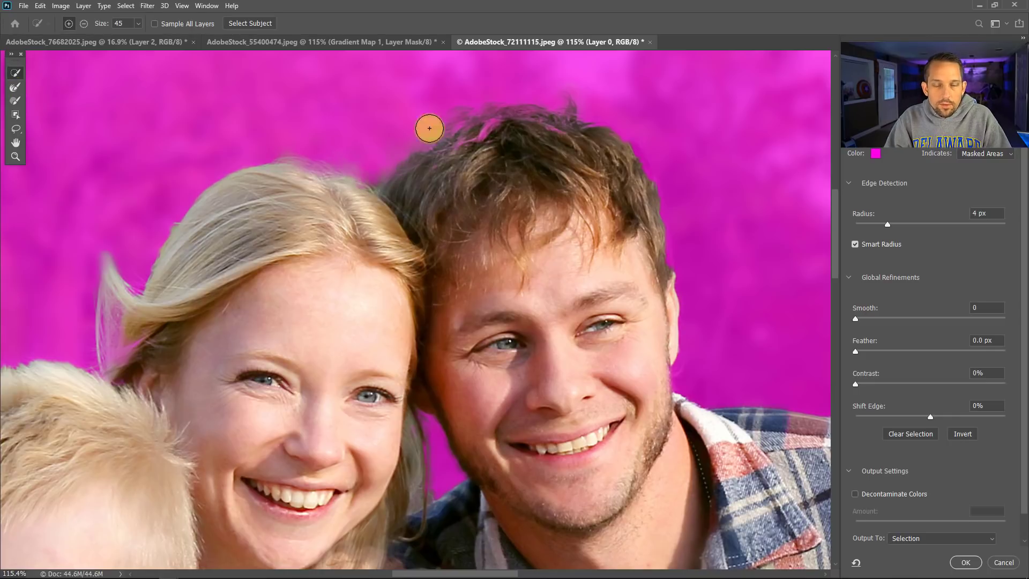
{"action": "mouse_move", "coordinate": [515, 121]}
{"action": "left_mouse_down"}
{"action": "mouse_move", "coordinate": [475, 121]}
{"action": "mouse_move", "coordinate": [445, 140]}
{"action": "left_mouse_up"}
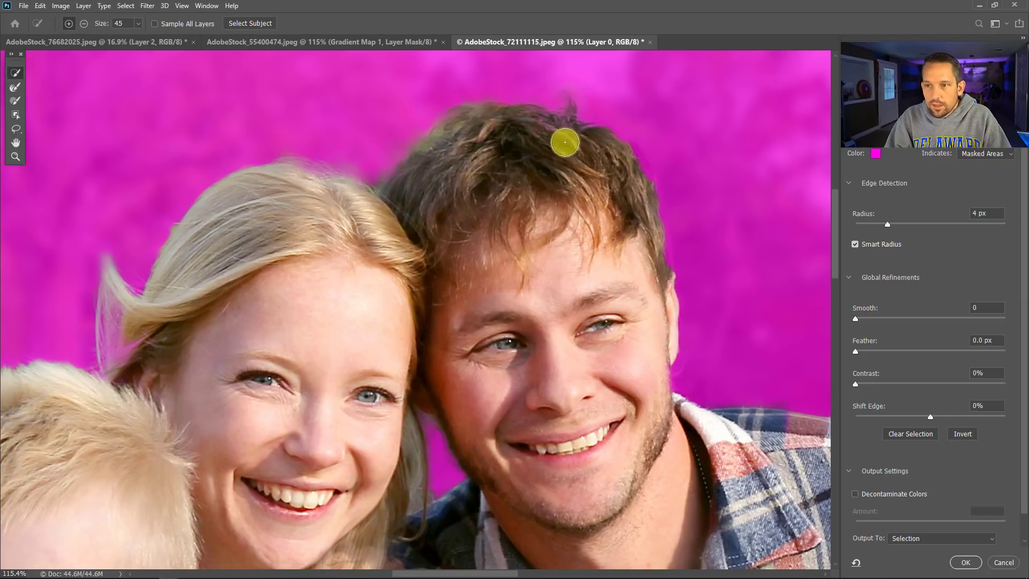
{"action": "left_click", "coordinate": [15, 87]}
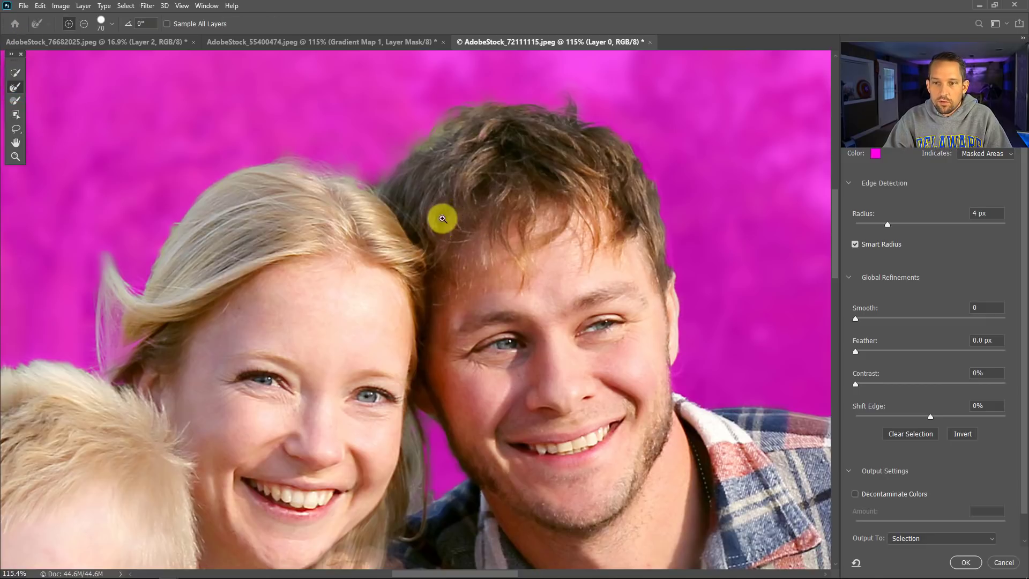
{"action": "right_click", "coordinate": [355, 226]}
Zoom to the dog's chest and add the grey fur strip to the selection
{"action": "left_click", "coordinate": [375, 233]}
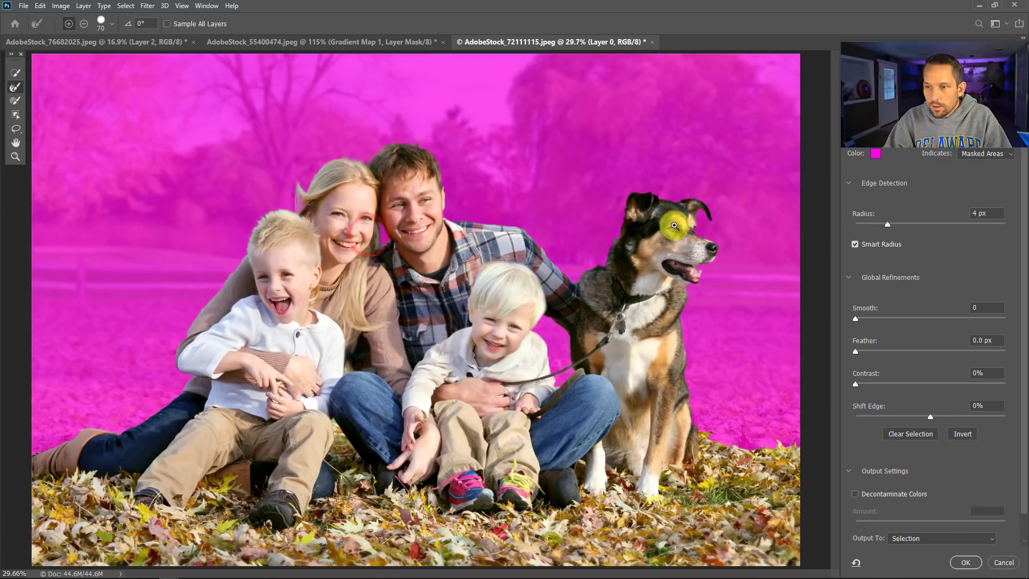
{"action": "scroll", "coordinate": [712, 257], "scroll_direction": "up", "scroll_amount": 5}
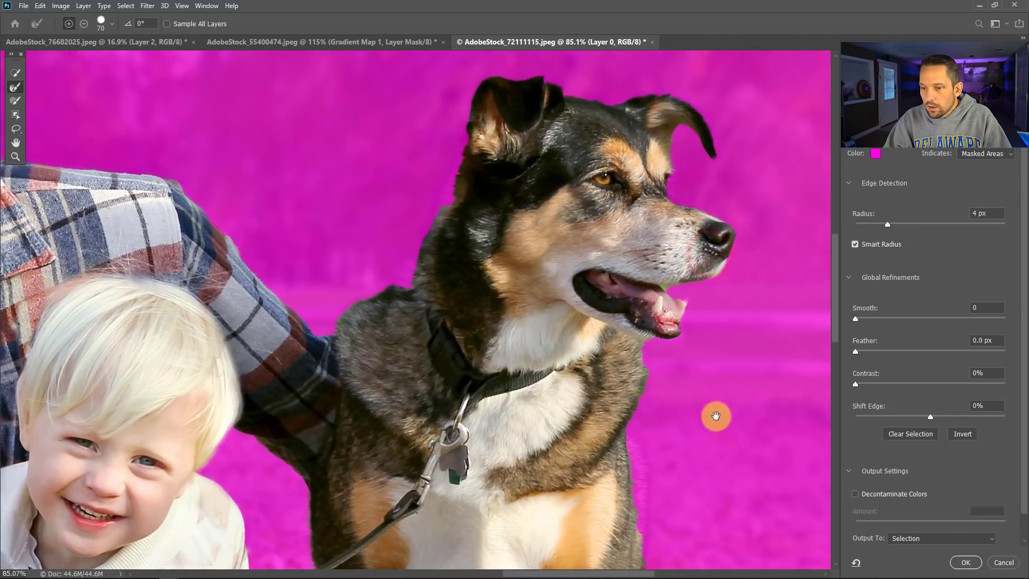
{"action": "left_click_drag", "start_coordinate": [694, 390], "coordinate": [584, 241]}
{"action": "mouse_move", "coordinate": [504, 324]}
{"action": "left_mouse_down"}
{"action": "mouse_move", "coordinate": [536, 329]}
{"action": "mouse_move", "coordinate": [510, 315]}
{"action": "left_mouse_up"}
{"action": "left_click", "coordinate": [15, 72]}
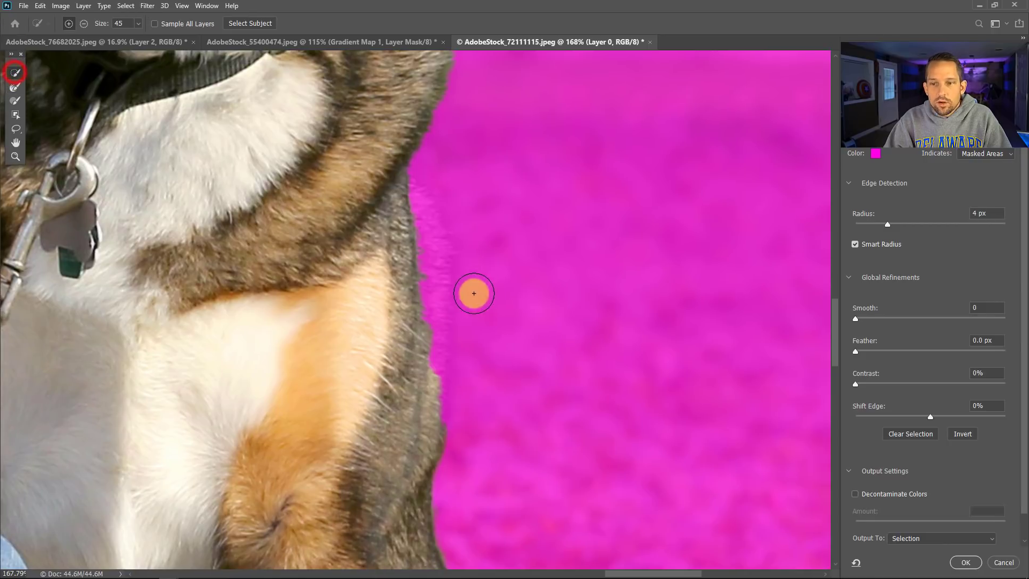
{"action": "mouse_move", "coordinate": [410, 245]}
{"action": "left_mouse_down"}
{"action": "mouse_move", "coordinate": [422, 290]}
{"action": "mouse_move", "coordinate": [416, 374]}
{"action": "left_mouse_up"}
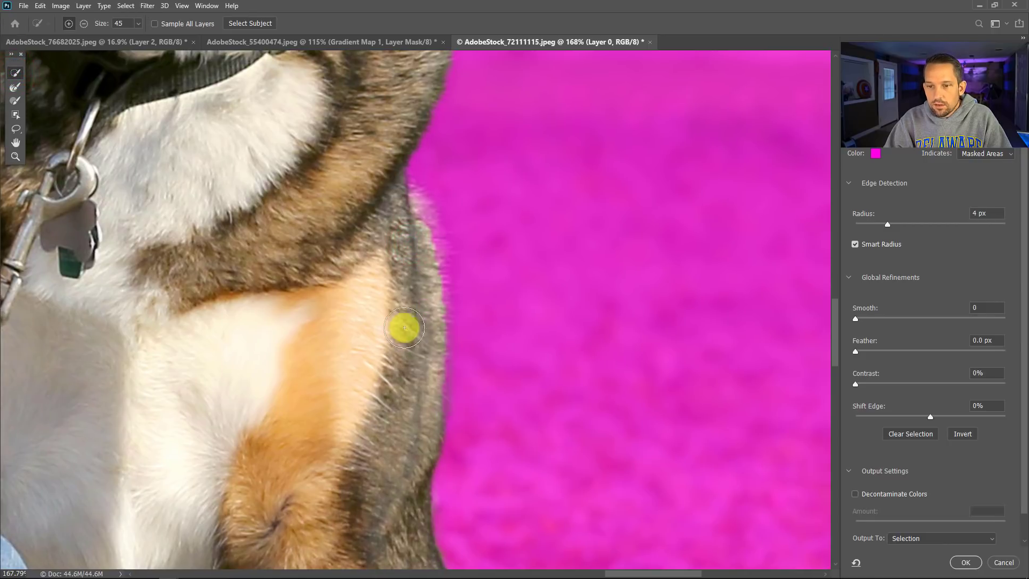
{"action": "mouse_move", "coordinate": [401, 203]}
{"action": "left_mouse_down"}
{"action": "mouse_move", "coordinate": [423, 269]}
{"action": "mouse_move", "coordinate": [418, 231]}
{"action": "mouse_move", "coordinate": [427, 288]}
{"action": "mouse_move", "coordinate": [422, 240]}
{"action": "mouse_move", "coordinate": [429, 273]}
{"action": "mouse_move", "coordinate": [420, 300]}
{"action": "mouse_move", "coordinate": [399, 176]}
{"action": "mouse_move", "coordinate": [436, 222]}
{"action": "mouse_move", "coordinate": [424, 198]}
{"action": "mouse_move", "coordinate": [445, 252]}
{"action": "left_mouse_up"}
Refine the wispy hairs along the dog's fur edge, then fit the photo on screen
{"action": "left_click", "coordinate": [21, 105]}
{"action": "left_click", "coordinate": [15, 89]}
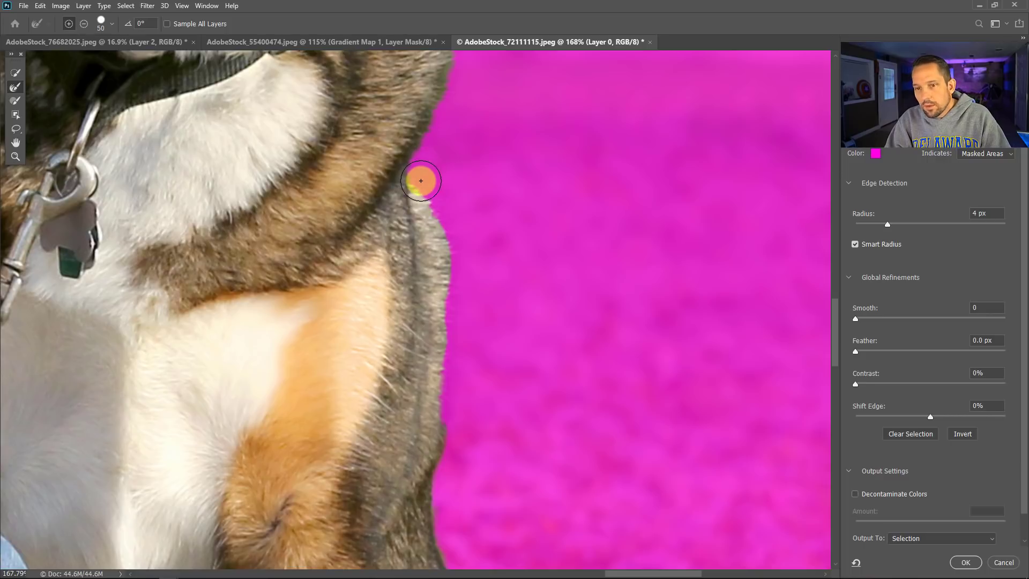
{"action": "left_click_drag", "start_coordinate": [430, 194], "coordinate": [442, 217]}
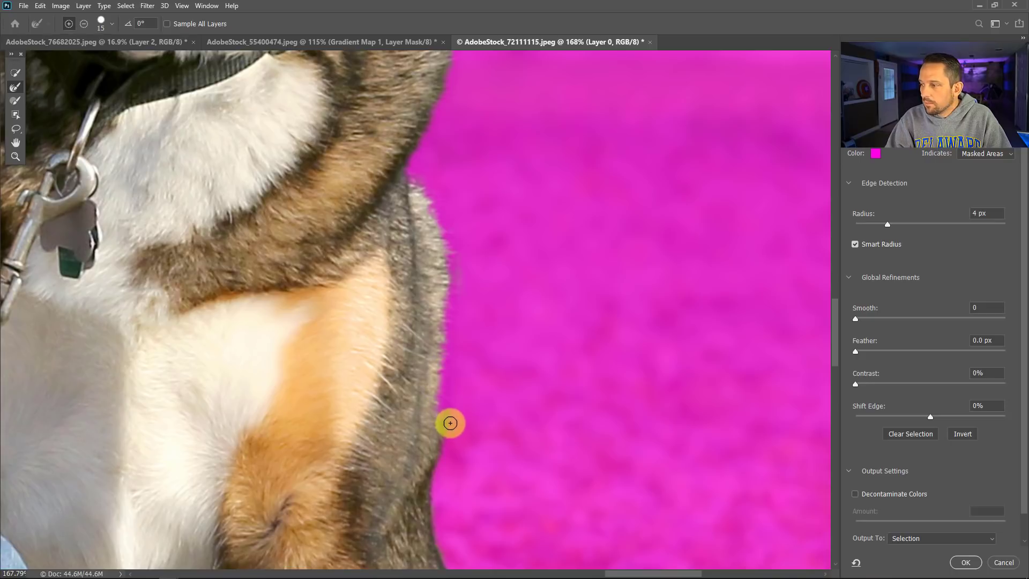
{"action": "right_click", "coordinate": [451, 218]}
{"action": "left_click", "coordinate": [457, 222]}
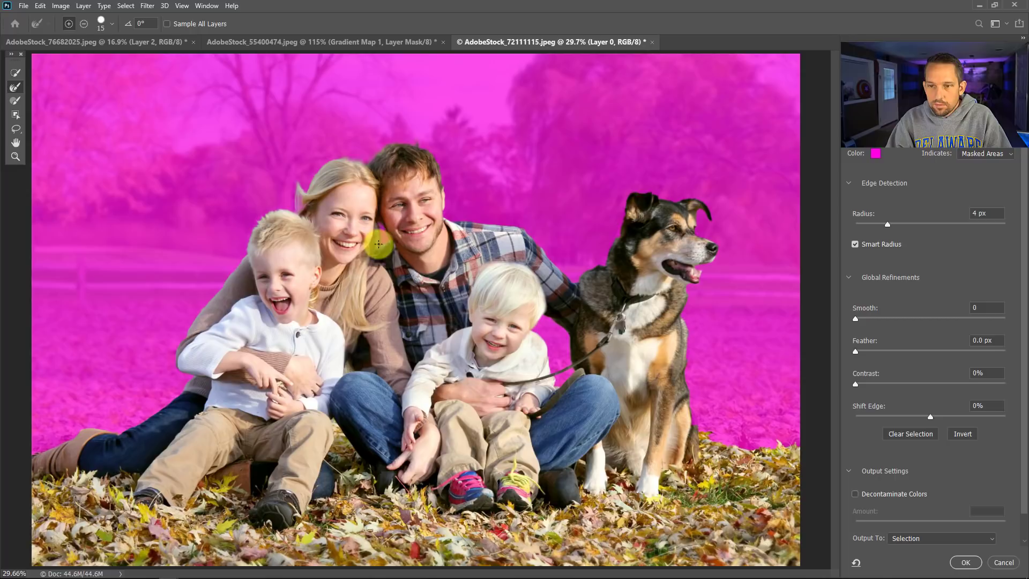
Mask the background from Layer 0 and bring the DSC01687.jpg forest in as Layer 1 beneath it
{"action": "left_click", "coordinate": [962, 560]}
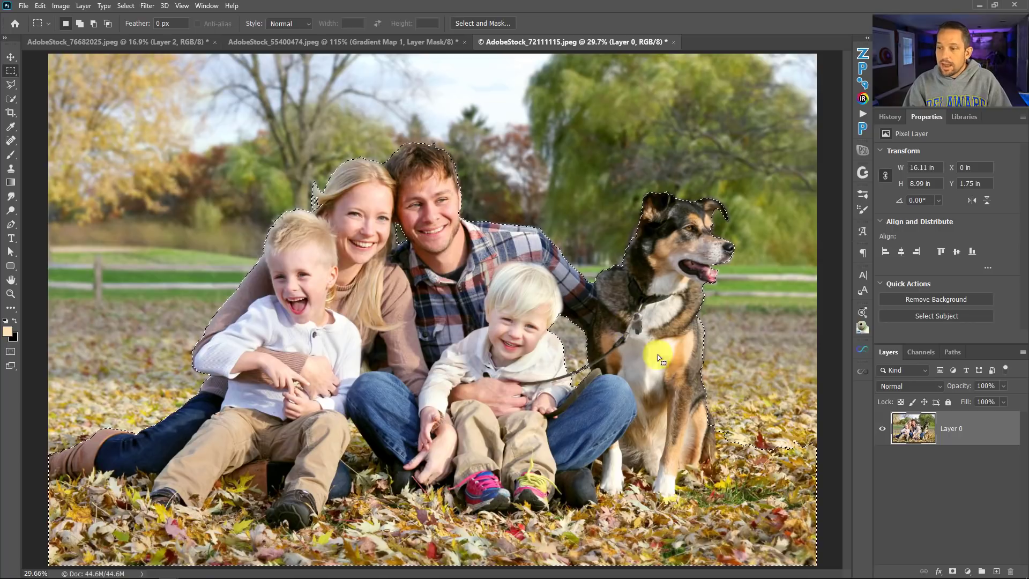
{"action": "left_click", "coordinate": [952, 570]}
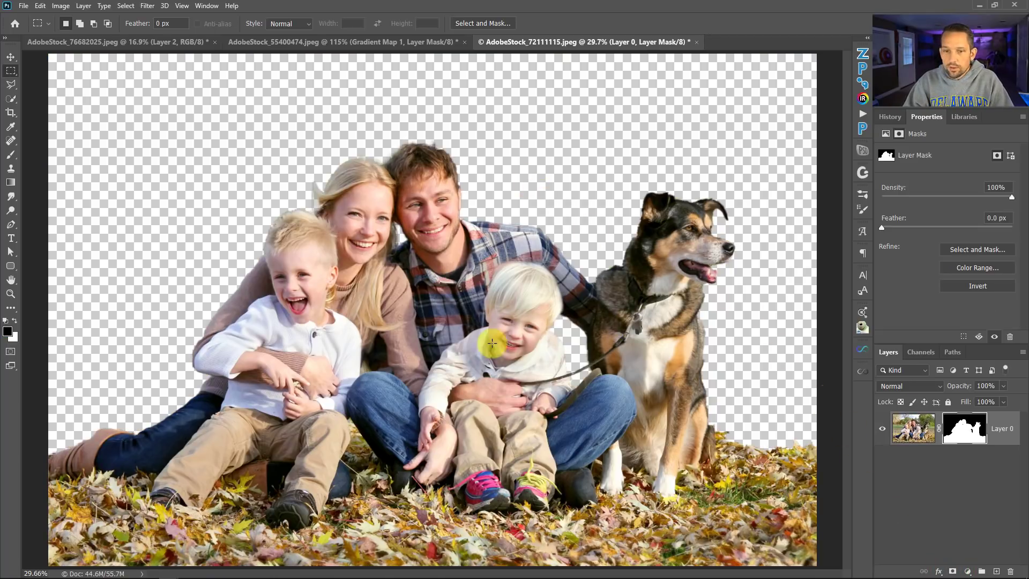
{"action": "mouse_move", "coordinate": [149, 573]}
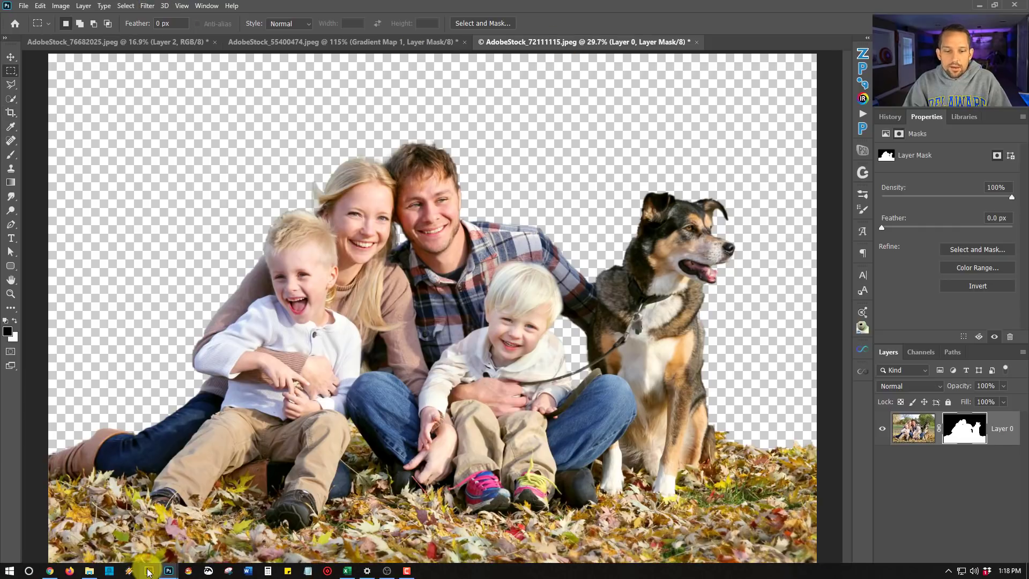
{"action": "left_click", "coordinate": [161, 487]}
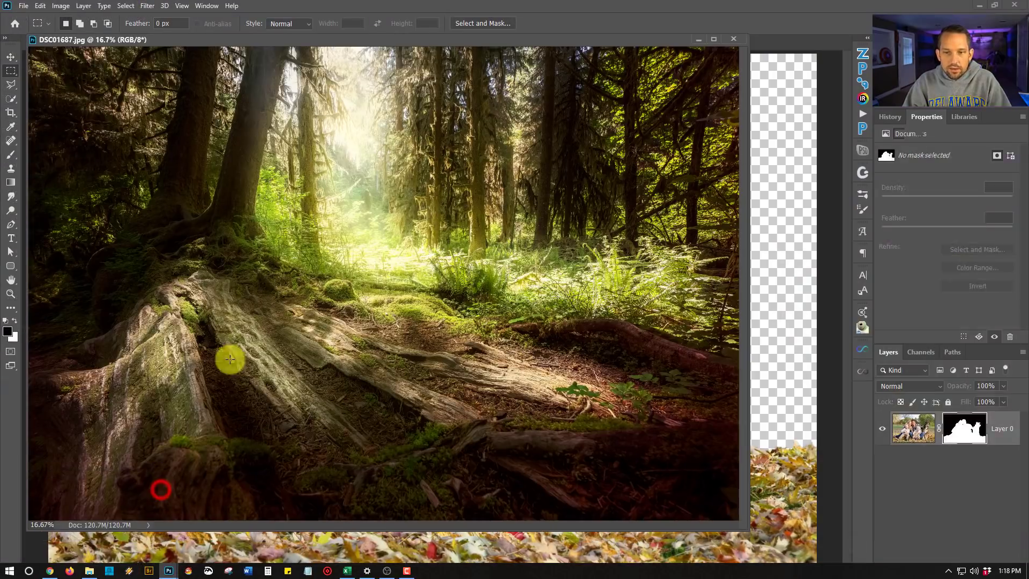
{"action": "key", "text": "v"}
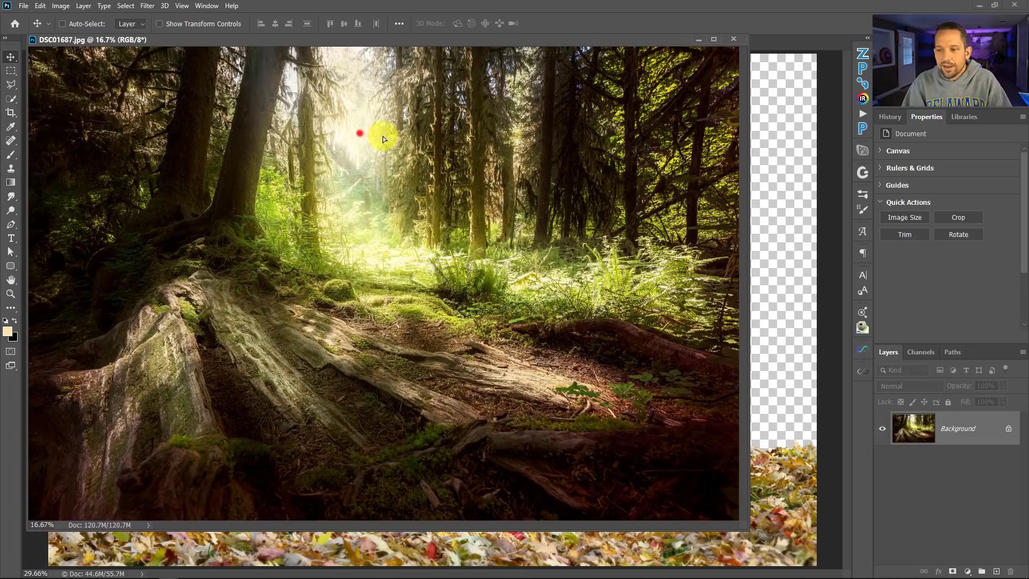
{"action": "mouse_move", "coordinate": [383, 138]}
{"action": "left_mouse_down"}
{"action": "mouse_move", "coordinate": [824, 242]}
{"action": "mouse_move", "coordinate": [777, 182]}
{"action": "left_mouse_up"}
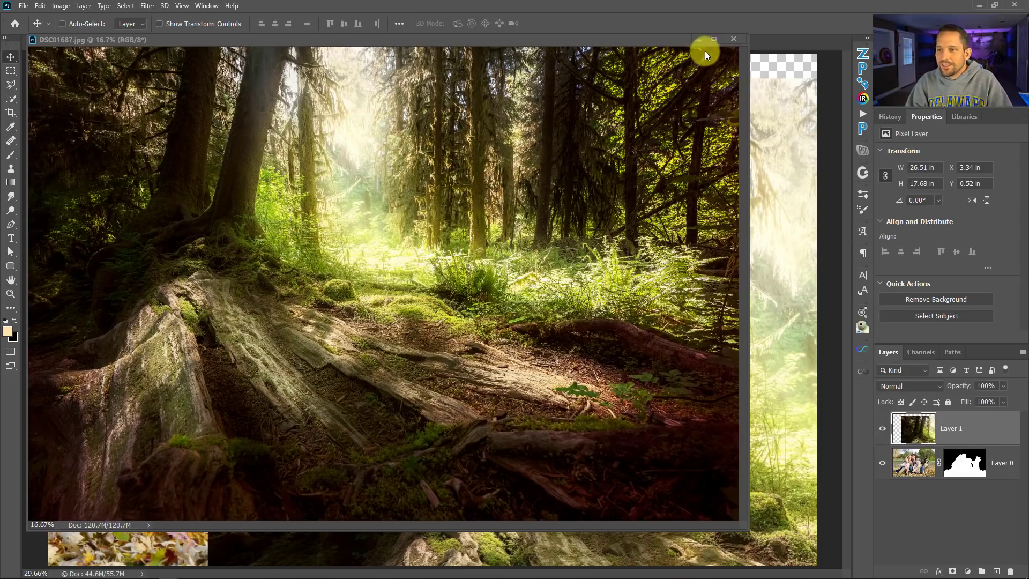
{"action": "left_click_drag", "start_coordinate": [701, 43], "coordinate": [524, 167]}
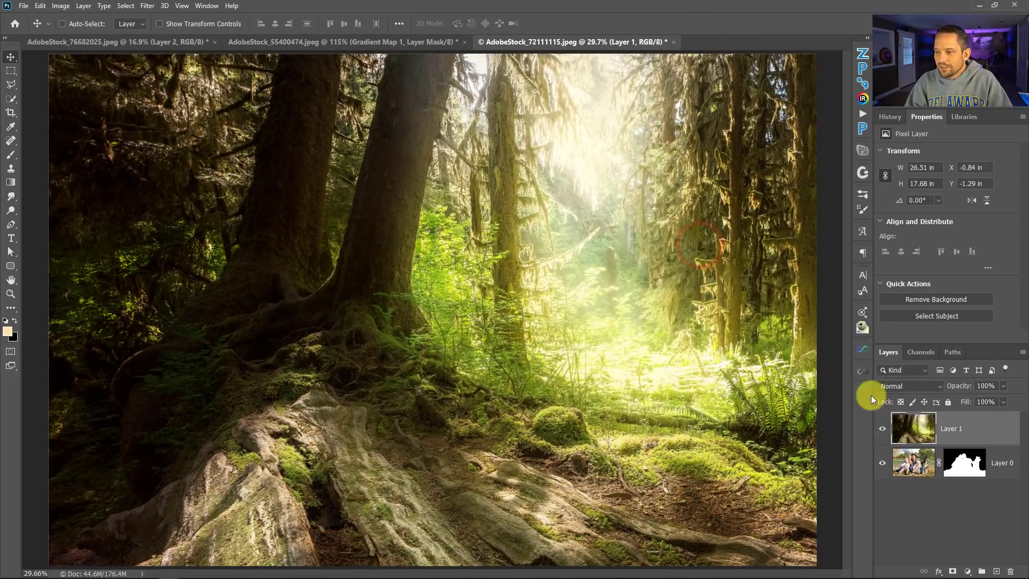
{"action": "left_click_drag", "start_coordinate": [915, 442], "coordinate": [916, 471]}
Flip the forest layer horizontally and position it behind the family and dog
{"action": "left_click_drag", "start_coordinate": [478, 172], "coordinate": [41, 191]}
{"action": "key", "text": "ctrl+t"}
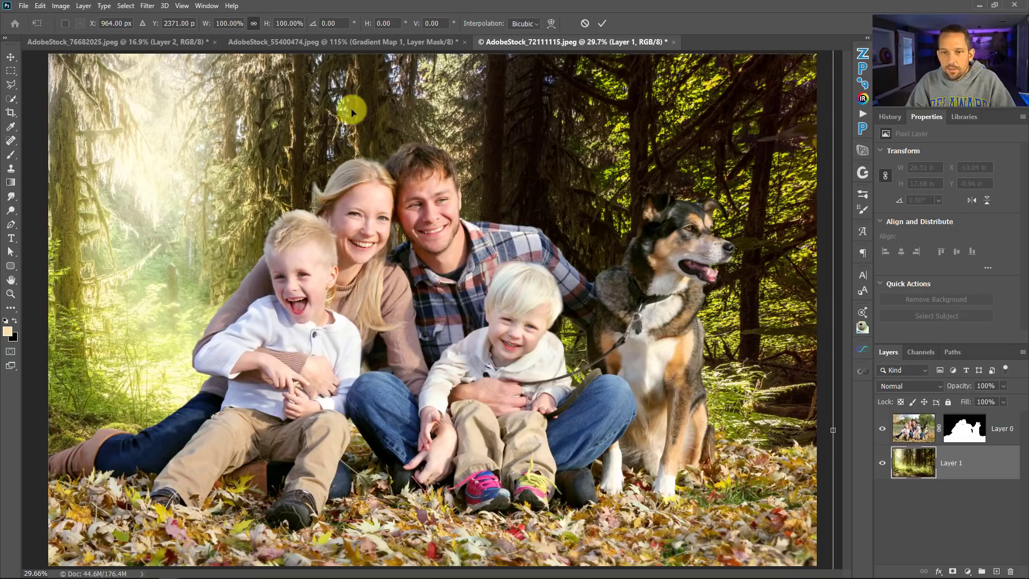
{"action": "right_click", "coordinate": [376, 116]}
{"action": "left_click", "coordinate": [403, 299]}
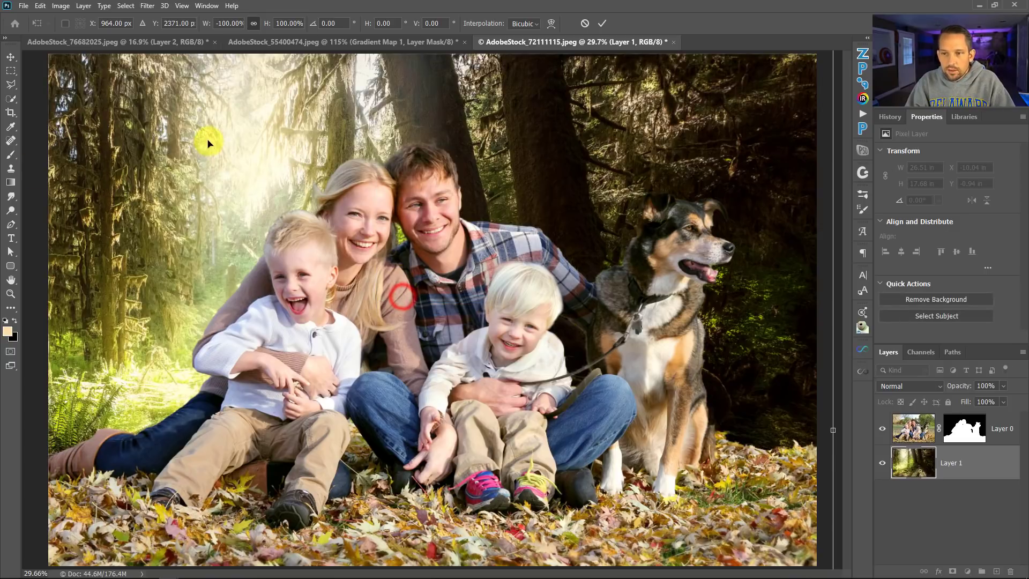
{"action": "left_click_drag", "start_coordinate": [207, 142], "coordinate": [305, 172]}
{"action": "left_click_drag", "start_coordinate": [306, 172], "coordinate": [416, 161]}
{"action": "left_click_drag", "start_coordinate": [296, 142], "coordinate": [252, 124]}
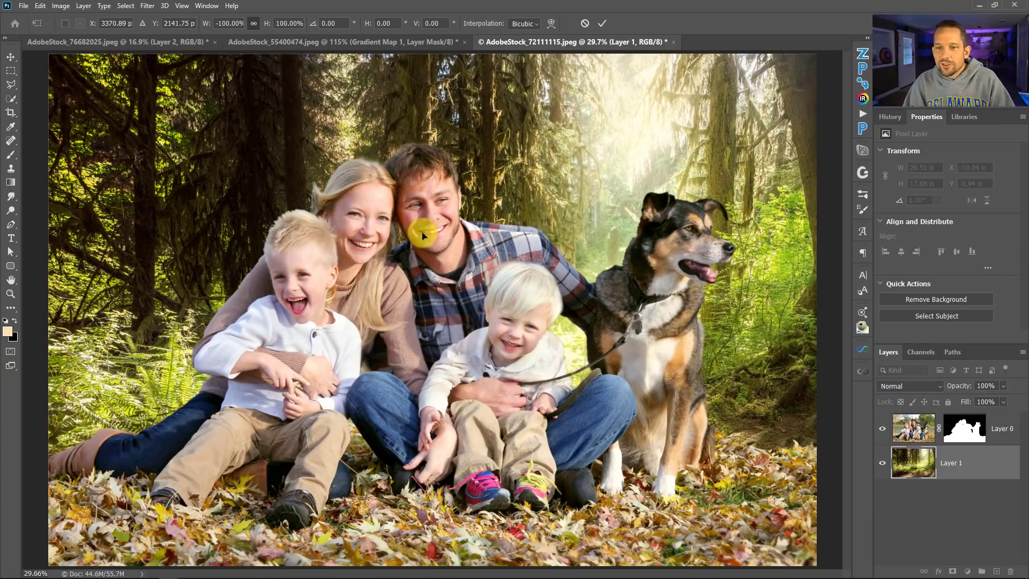
Commit the forest transform, duplicate Layer 0, hide the original, and delete the copy's mask
{"action": "left_click", "coordinate": [921, 460]}
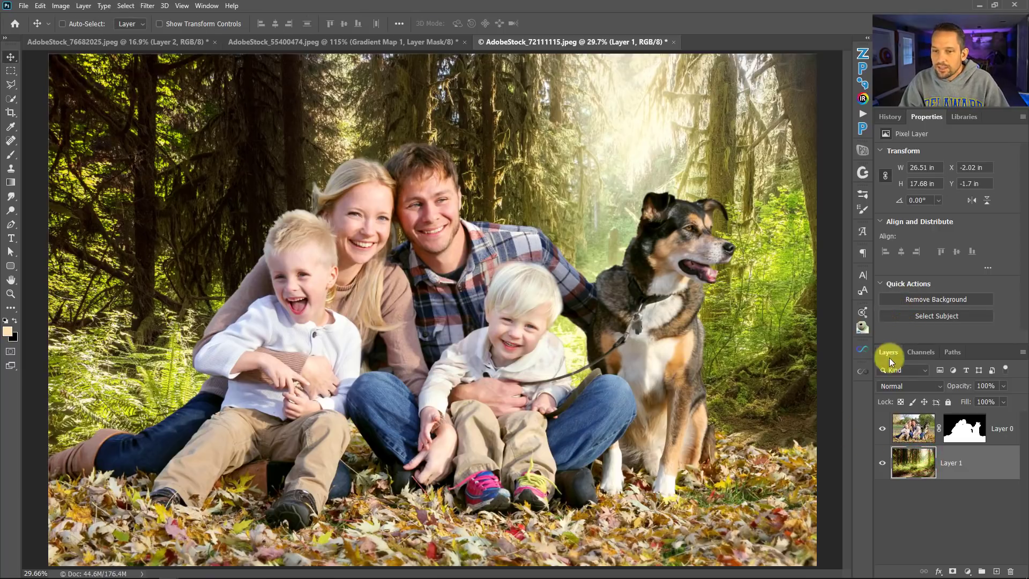
{"action": "left_click", "coordinate": [903, 435]}
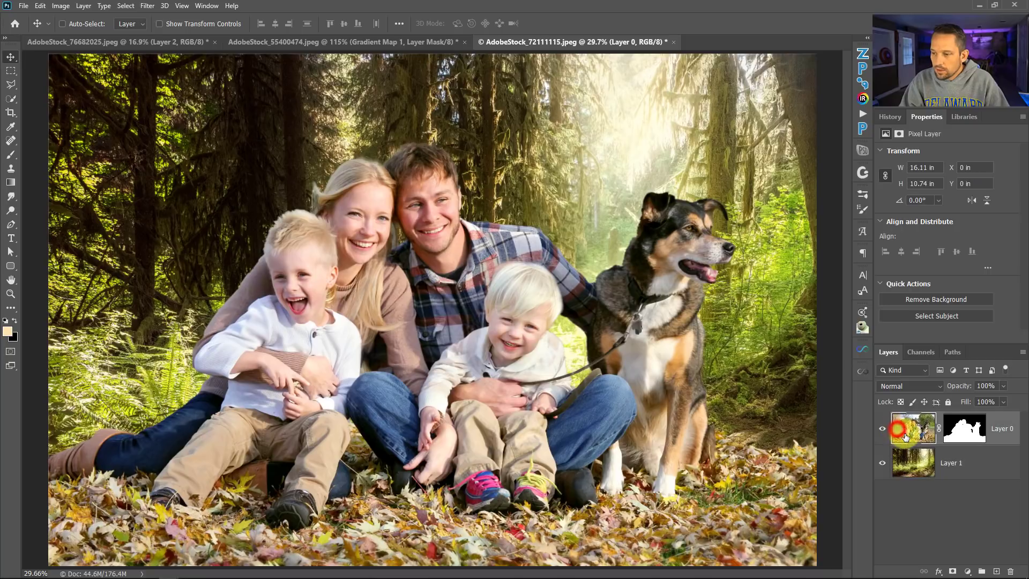
{"action": "key", "text": "ctrl+j"}
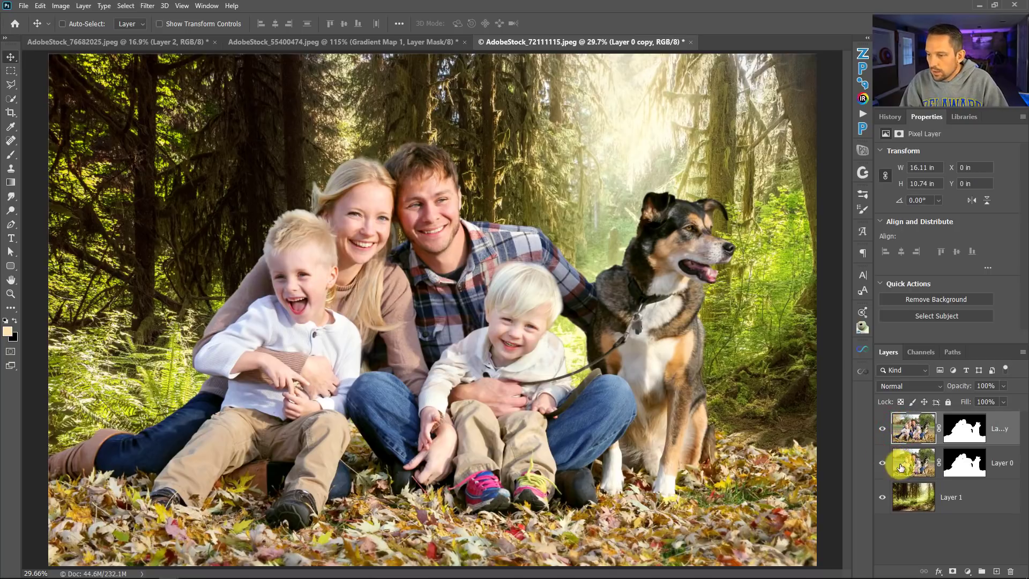
{"action": "left_click", "coordinate": [882, 462]}
{"action": "left_click", "coordinate": [967, 429]}
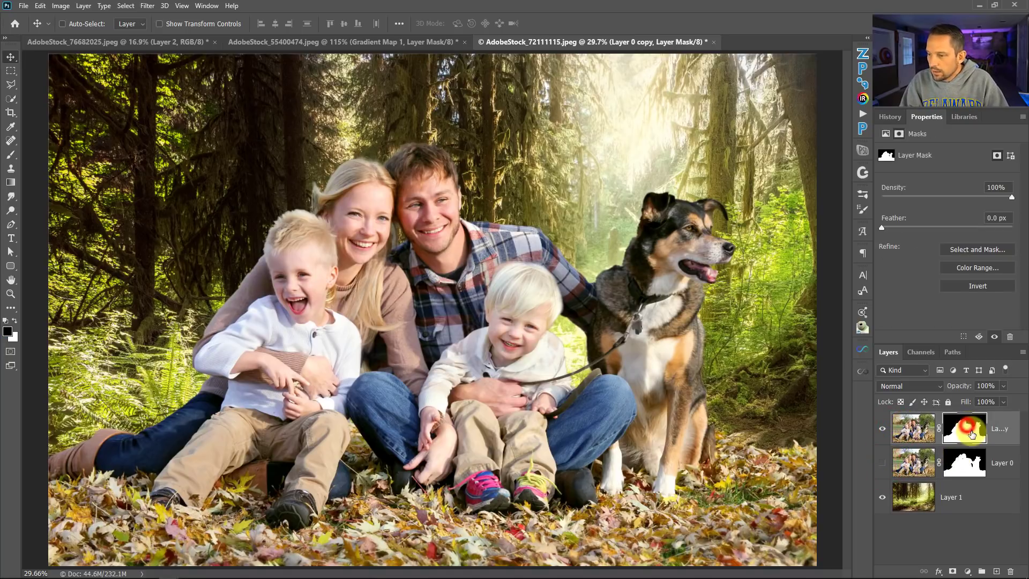
{"action": "left_click_drag", "start_coordinate": [984, 456], "coordinate": [1009, 571]}
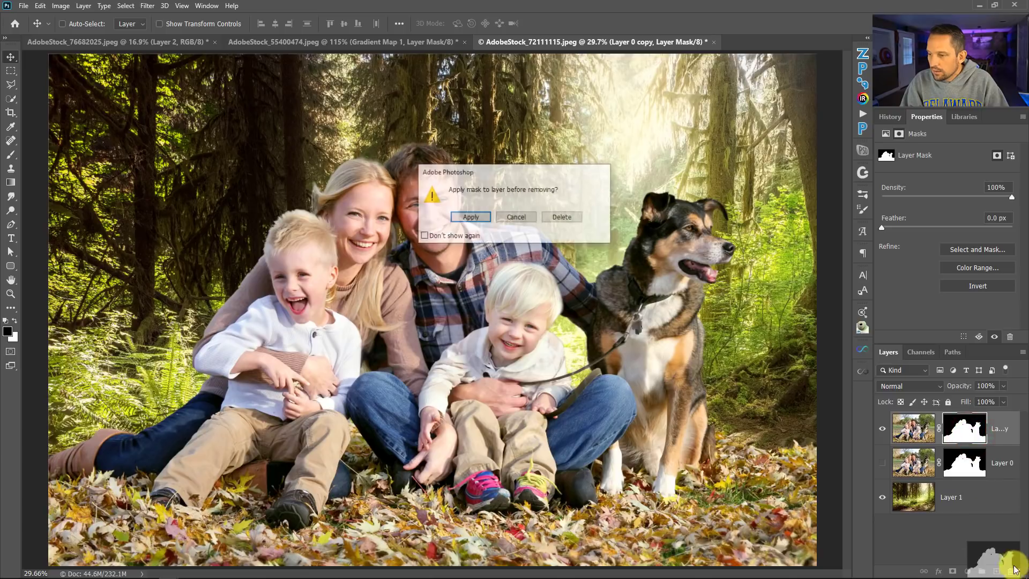
{"action": "left_click", "coordinate": [560, 216]}
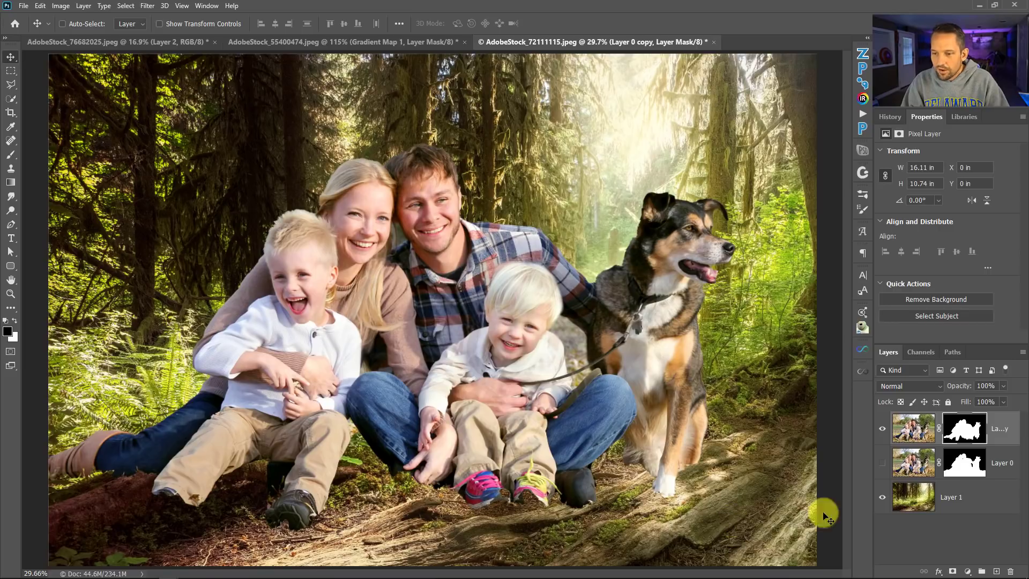
Shift the copied family cutout down and toggle visibility to compare, leaving hand-masked Layer 0 shown
{"action": "left_click", "coordinate": [916, 440]}
{"action": "left_click_drag", "start_coordinate": [356, 338], "coordinate": [359, 381]}
{"action": "left_click", "coordinate": [882, 428]}
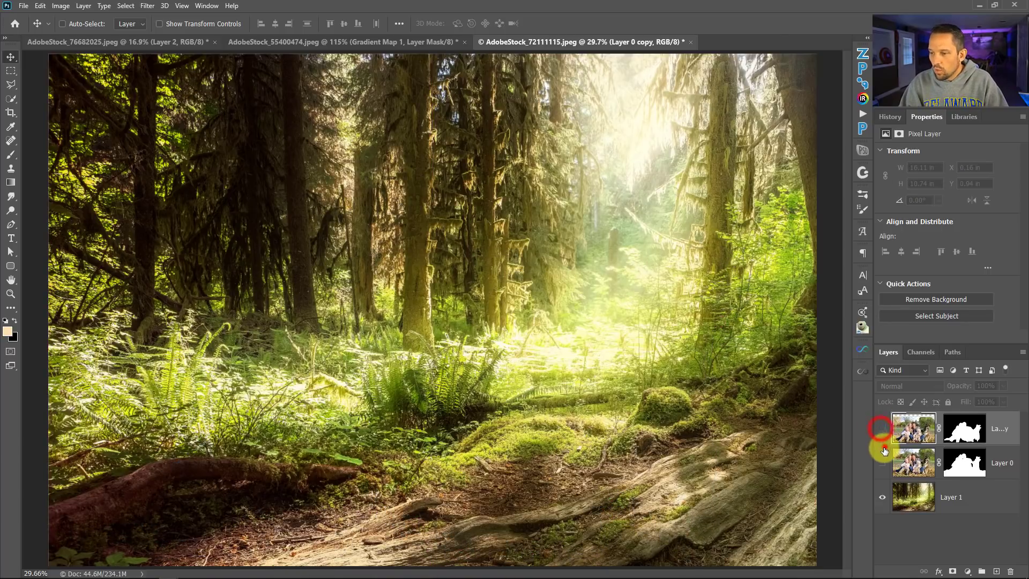
{"action": "left_click", "coordinate": [882, 463]}
{"action": "left_click", "coordinate": [882, 462]}
{"action": "left_click", "coordinate": [882, 462]}
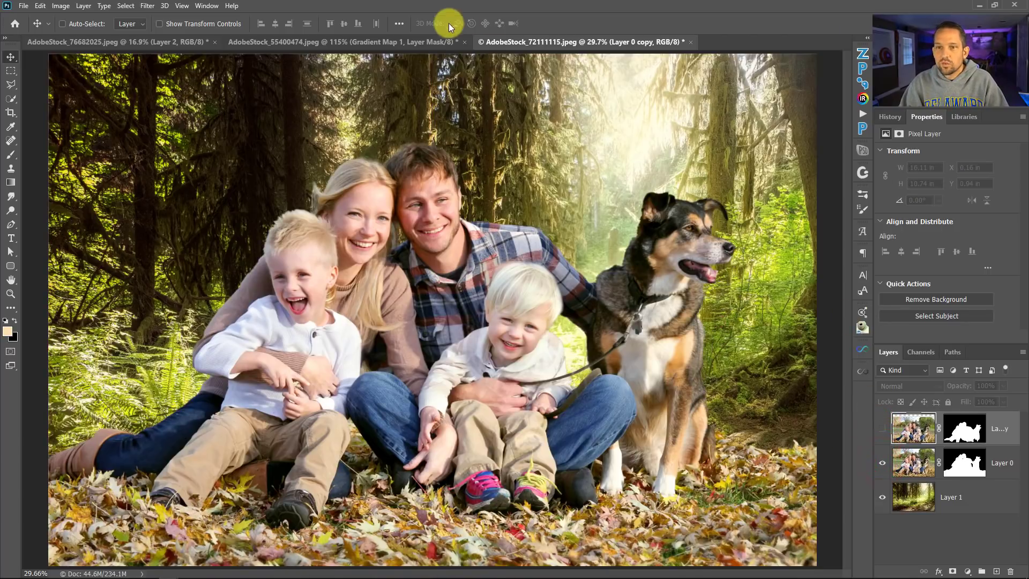
On the AdobeStock_55400474 woman composite, toggle her mask off and on, then fit the image on screen
{"action": "left_click", "coordinate": [415, 42]}
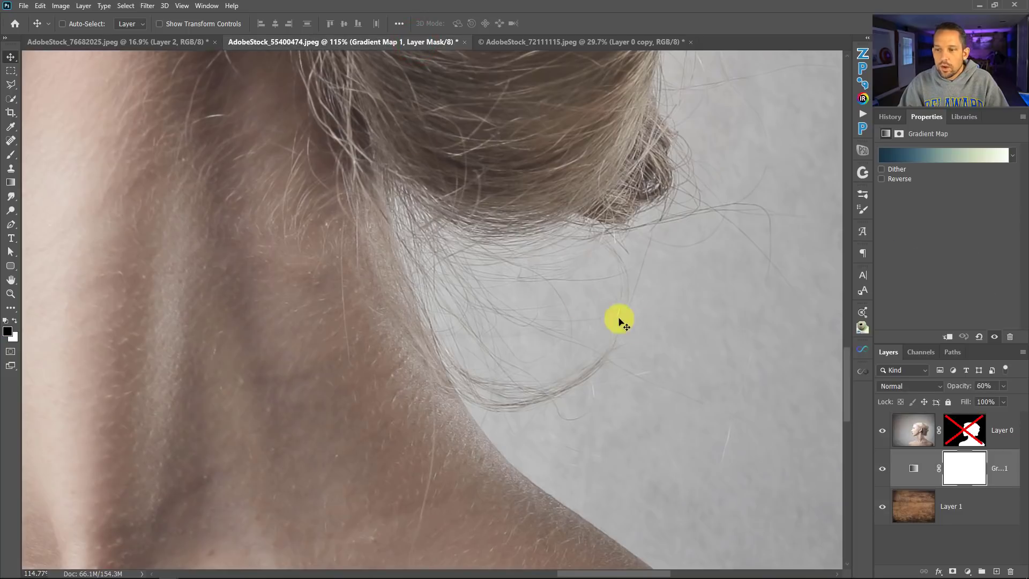
{"action": "left_click", "coordinate": [953, 430], "text": "shift"}
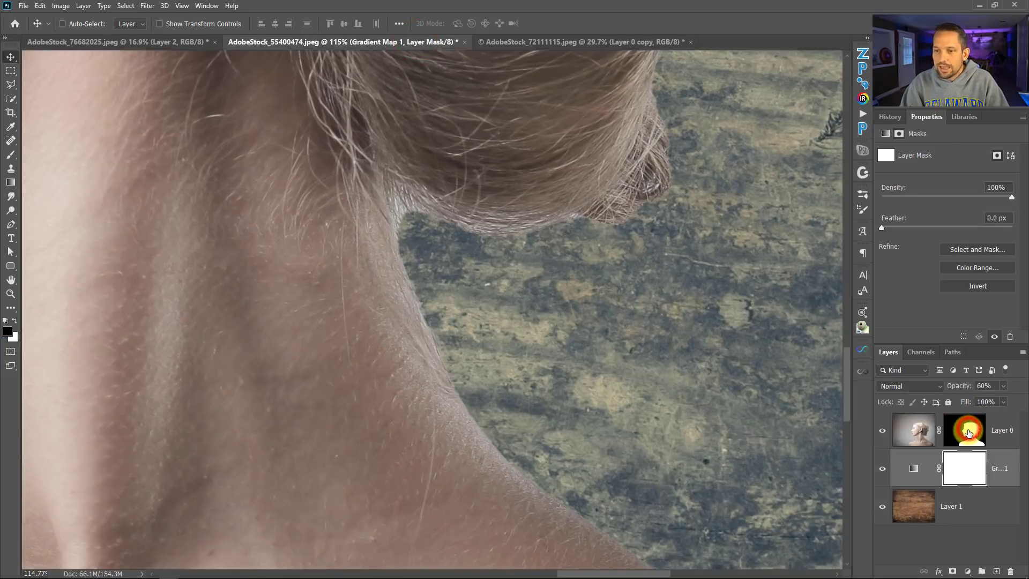
{"action": "left_click", "coordinate": [954, 430], "text": "shift"}
{"action": "right_click", "coordinate": [561, 320]}
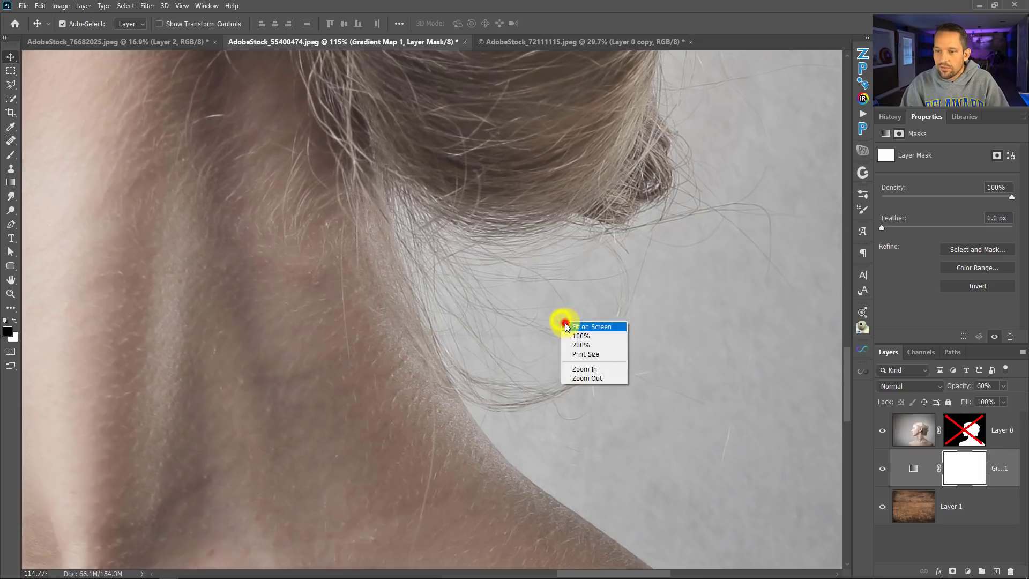
{"action": "left_click", "coordinate": [585, 328]}
Zoom in on the businessman's curly hair edge in AdobeStock_76682025
{"action": "left_click", "coordinate": [115, 43]}
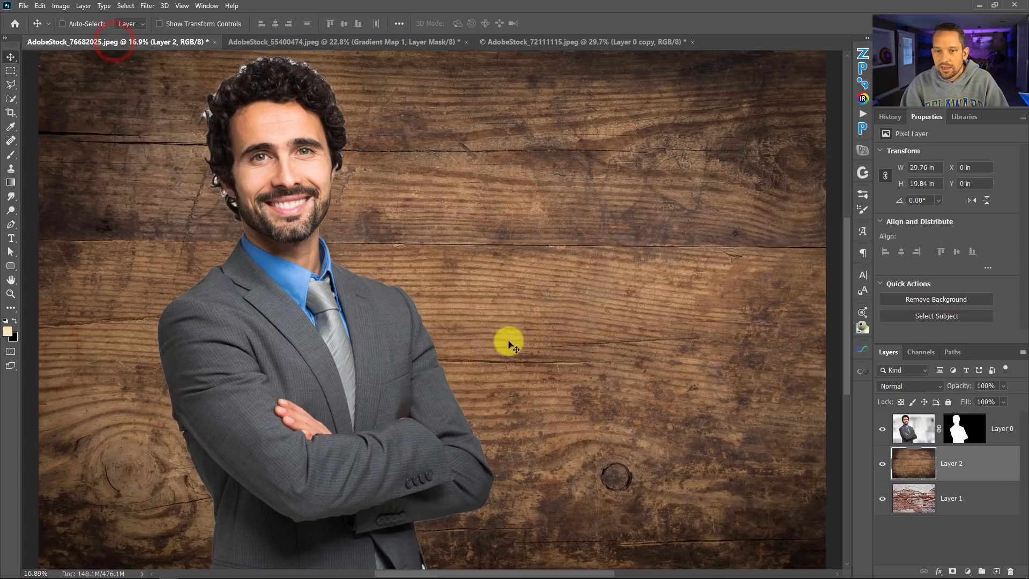
{"action": "key", "text": "ctrl"}
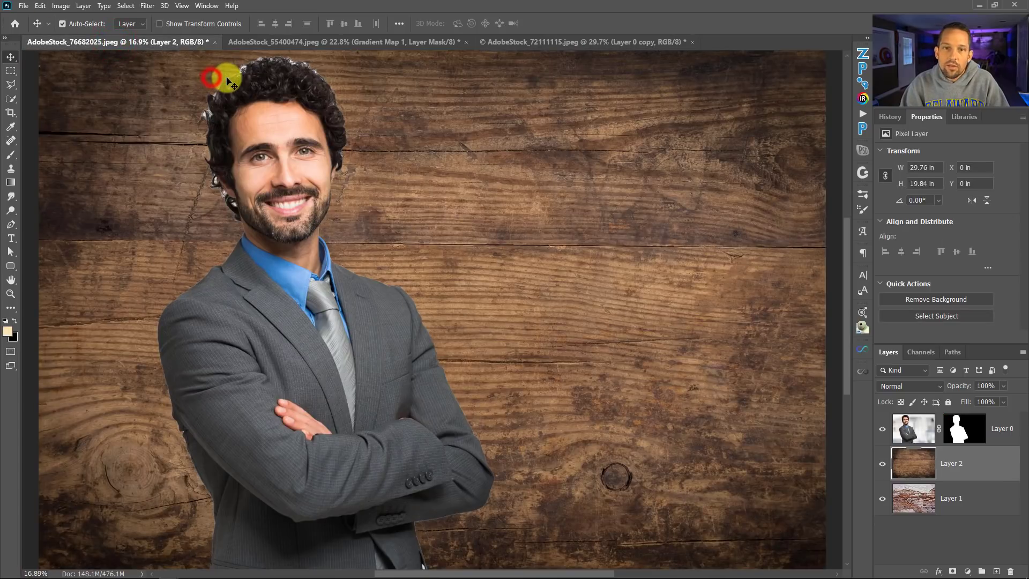
{"action": "left_click_drag", "start_coordinate": [239, 80], "coordinate": [278, 62]}
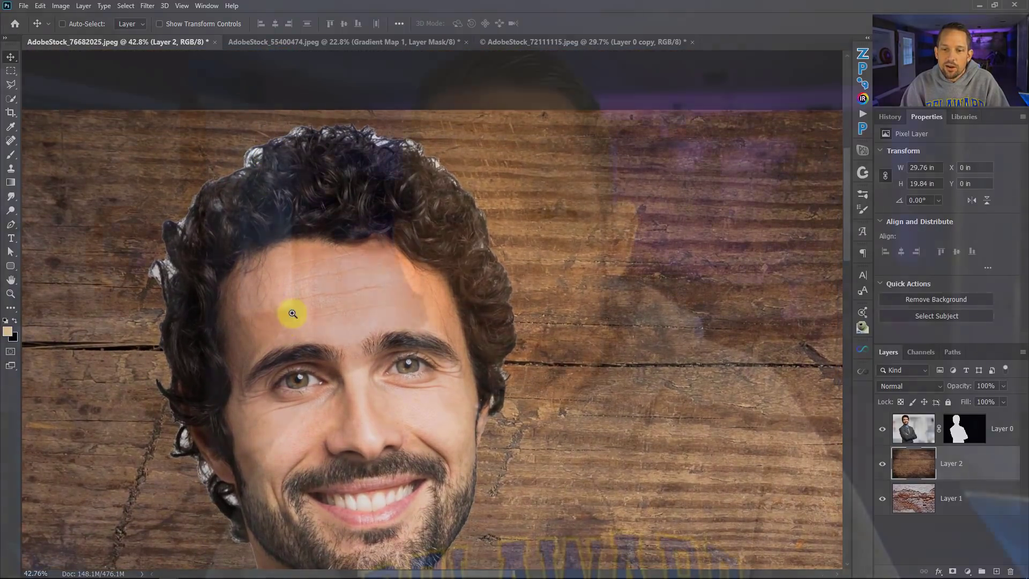